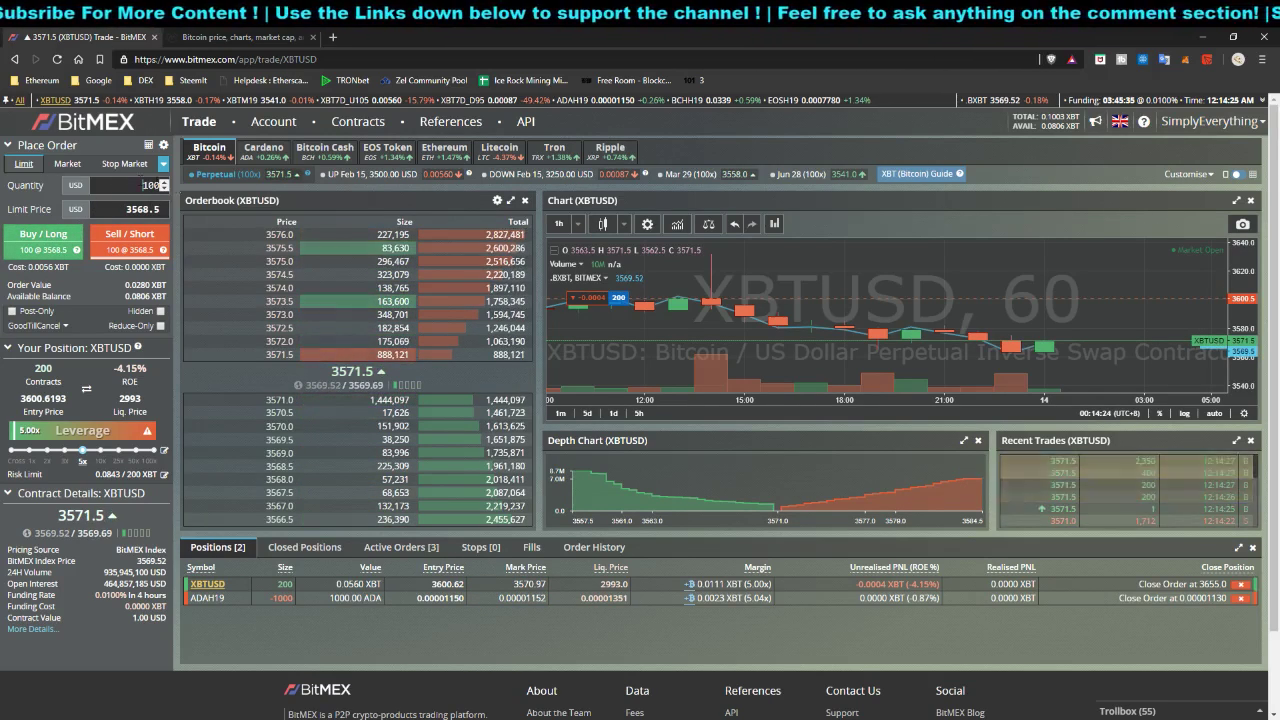
# Set the quantity of the XBTUSD limit order to 1000 USD
pyautogui.write('0')
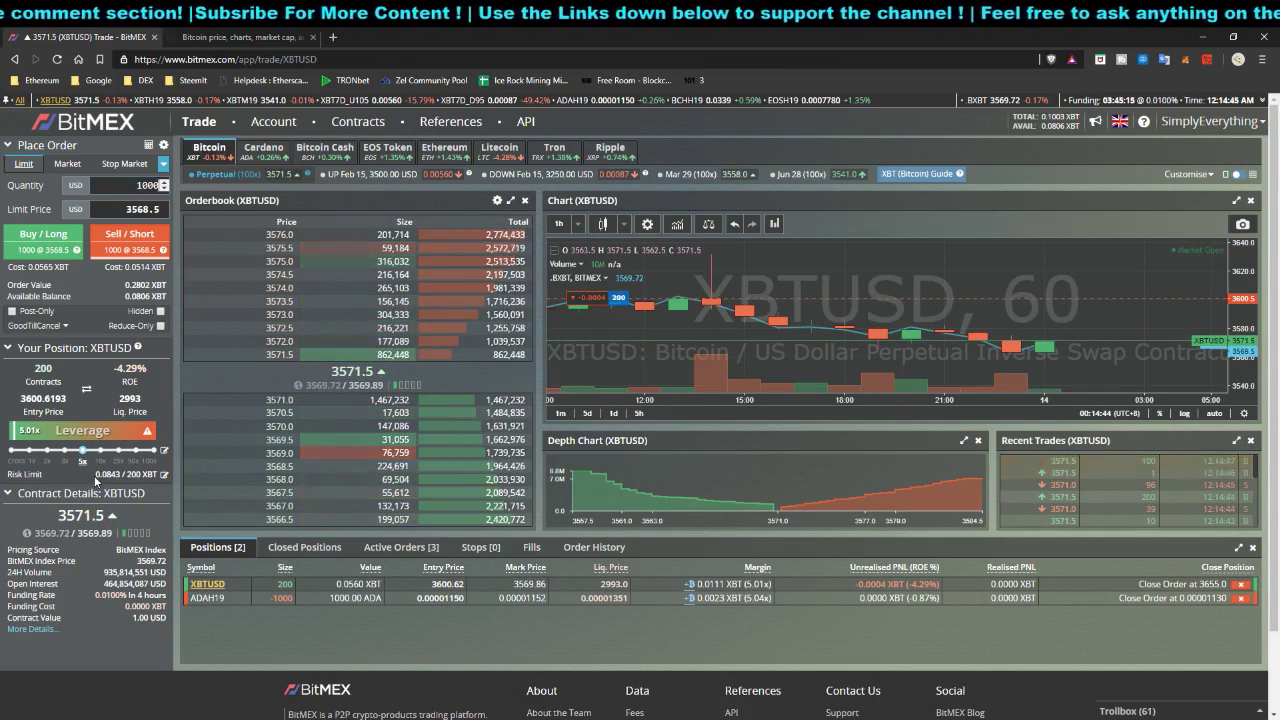
pyautogui.moveTo(93, 478); pyautogui.dragTo(130, 458)
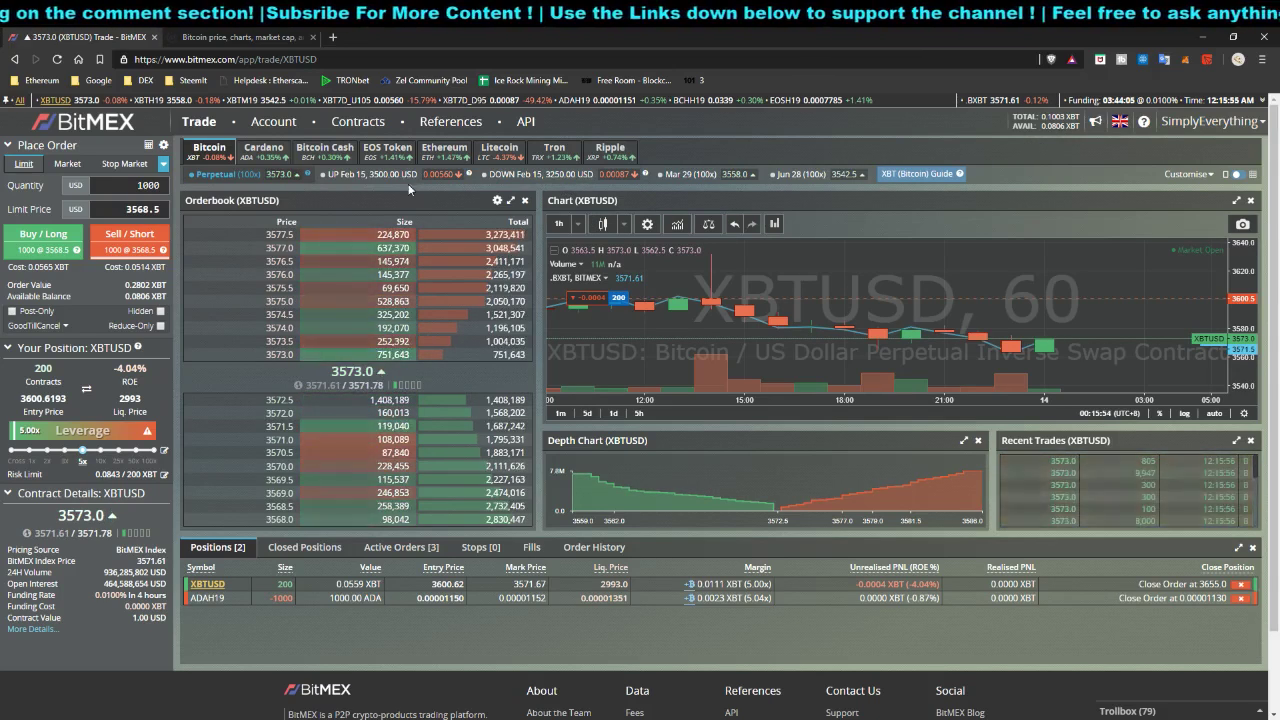
# Switch to the CoinMarketCap Bitcoin page and examine BitMEX's 24-hour volume and fee type in the markets list
pyautogui.click(248, 36)
pyautogui.scroll(3, 438, 422)
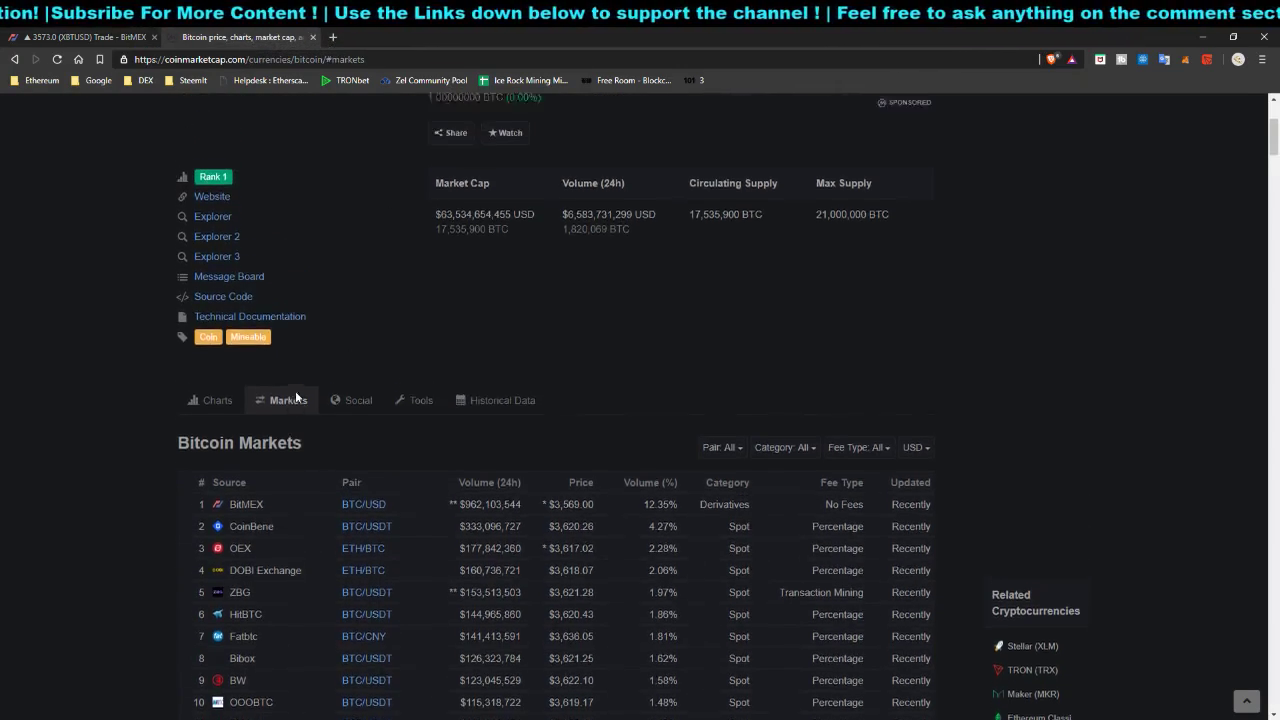
pyautogui.scroll(-3, 259, 263)
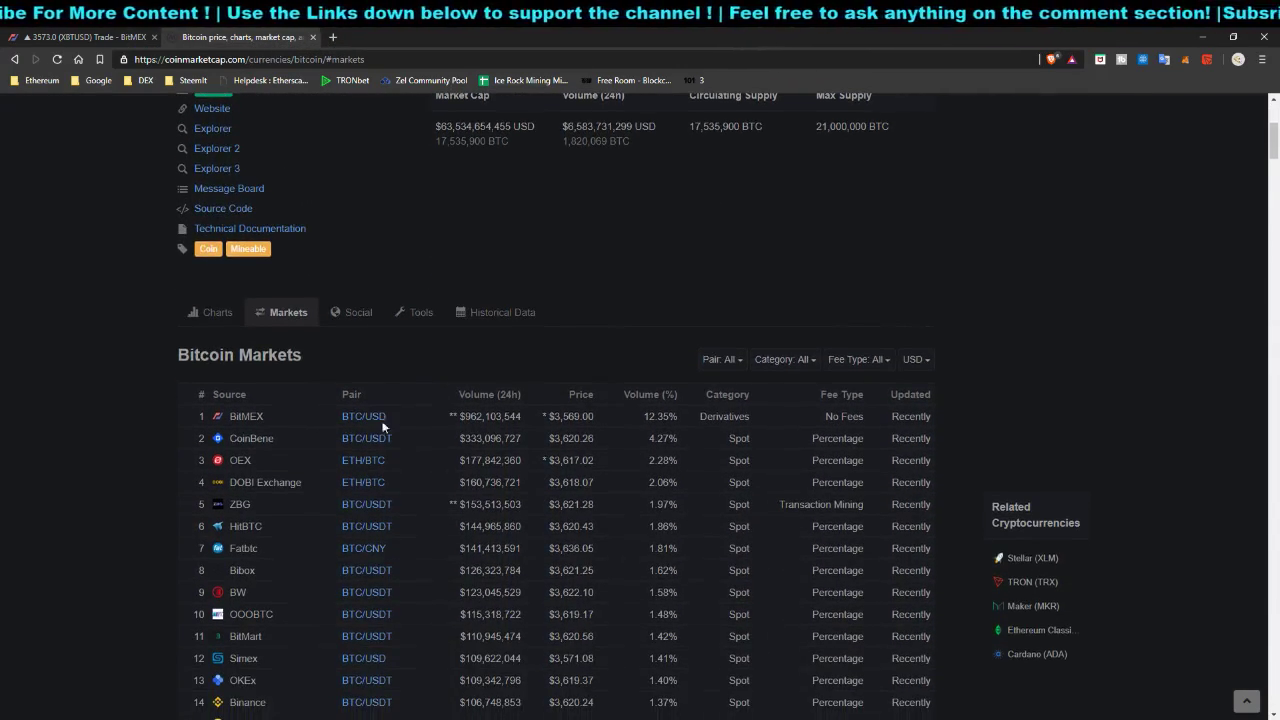
pyautogui.moveTo(459, 416); pyautogui.dragTo(522, 416)
pyautogui.click(488, 416)
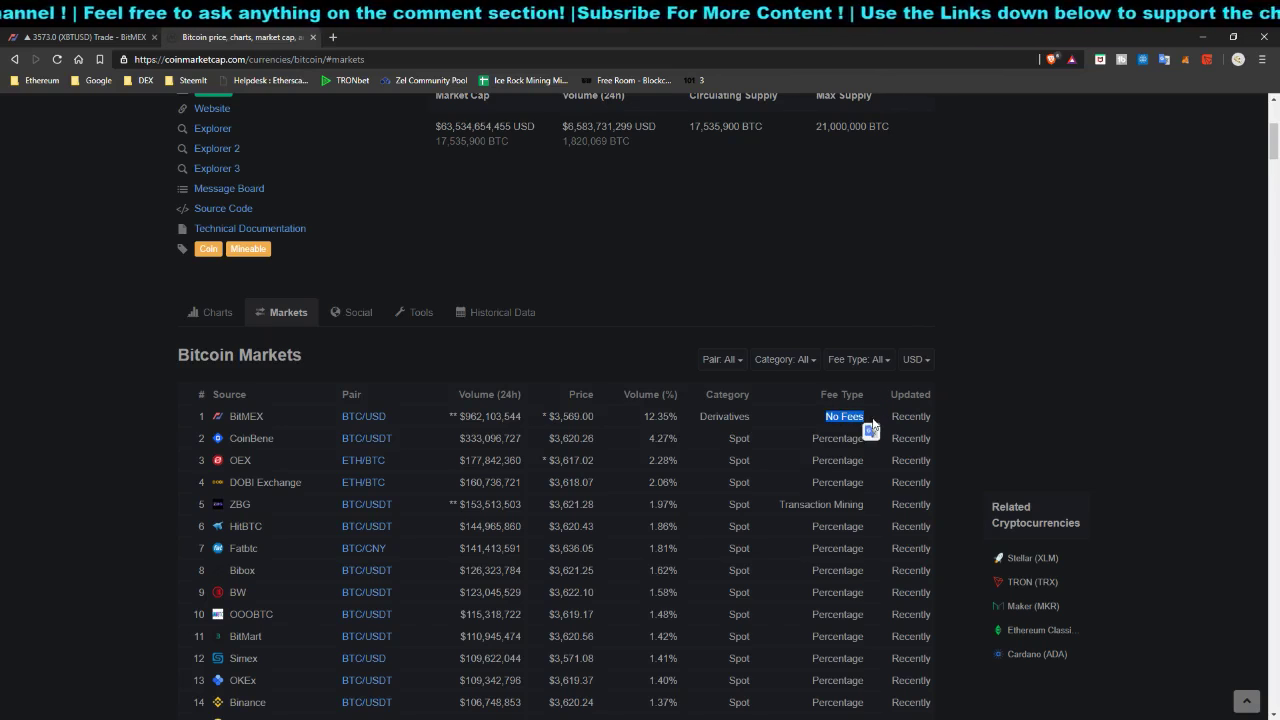
# Switch back to BitMEX, open the order calculator and set the profit/loss quantity to 100
pyautogui.click(25, 34)
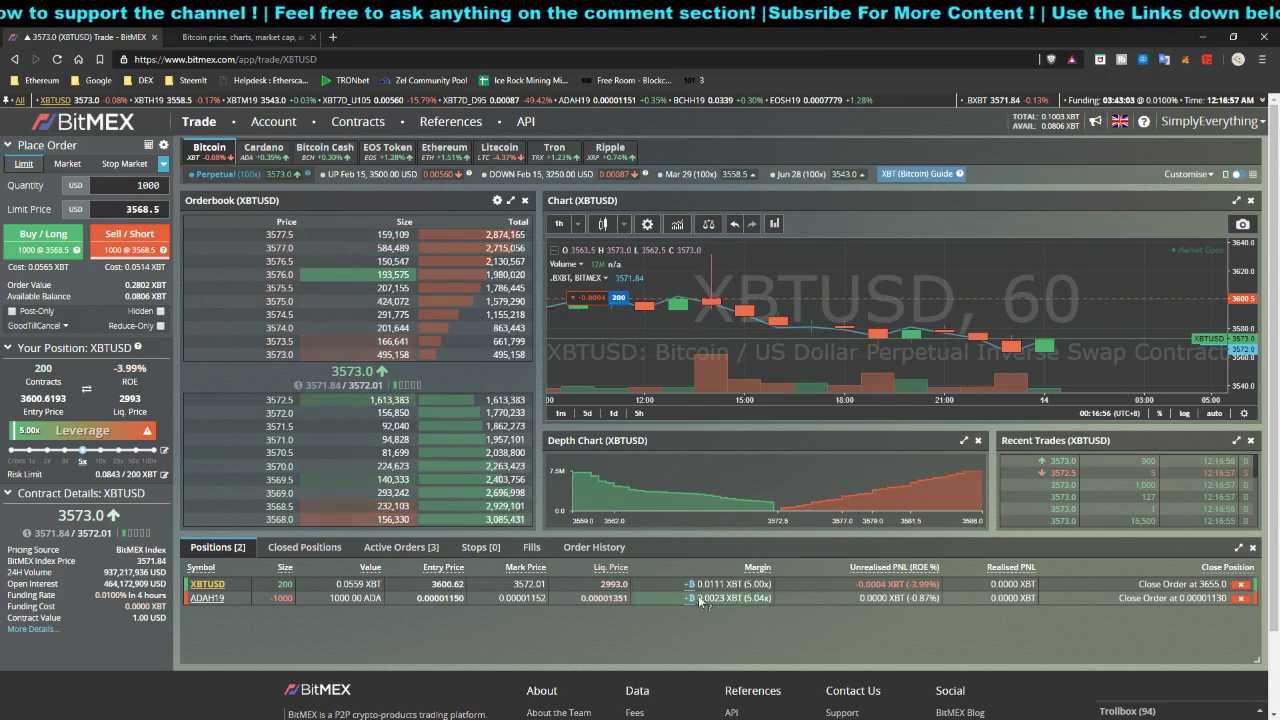
pyautogui.moveTo(862, 588)
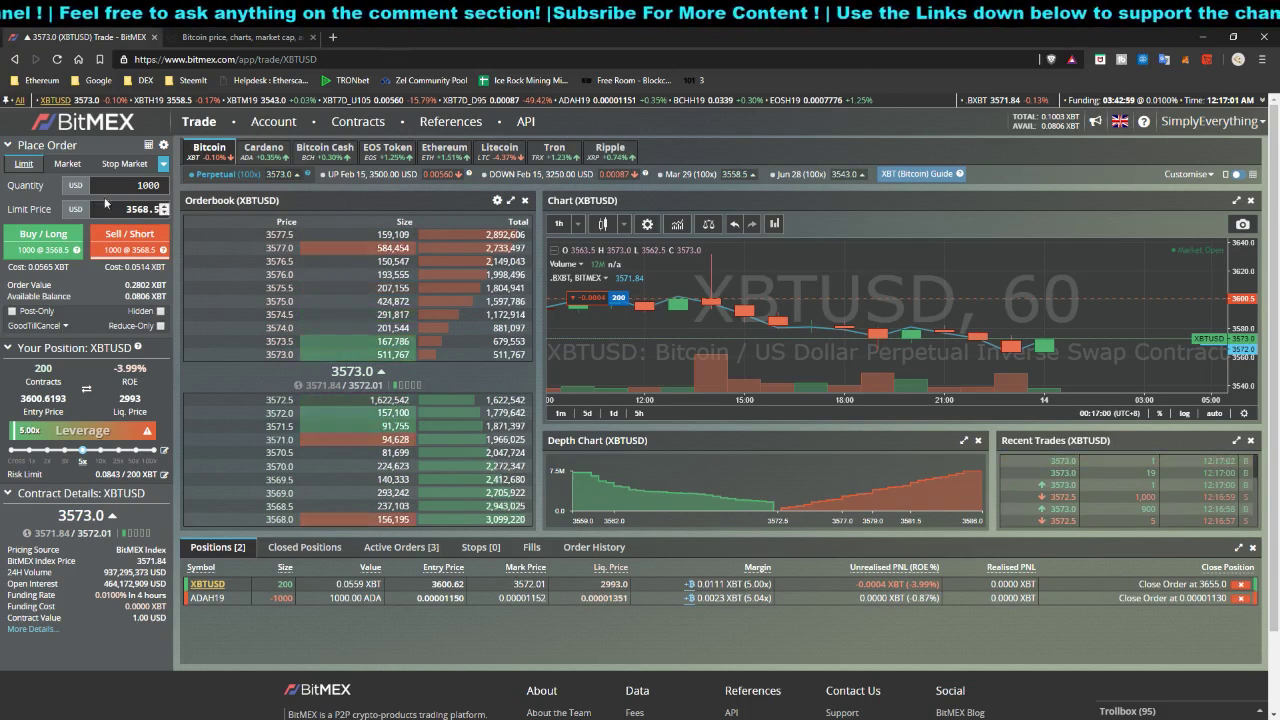
pyautogui.click(149, 147)
pyautogui.click(191, 175)
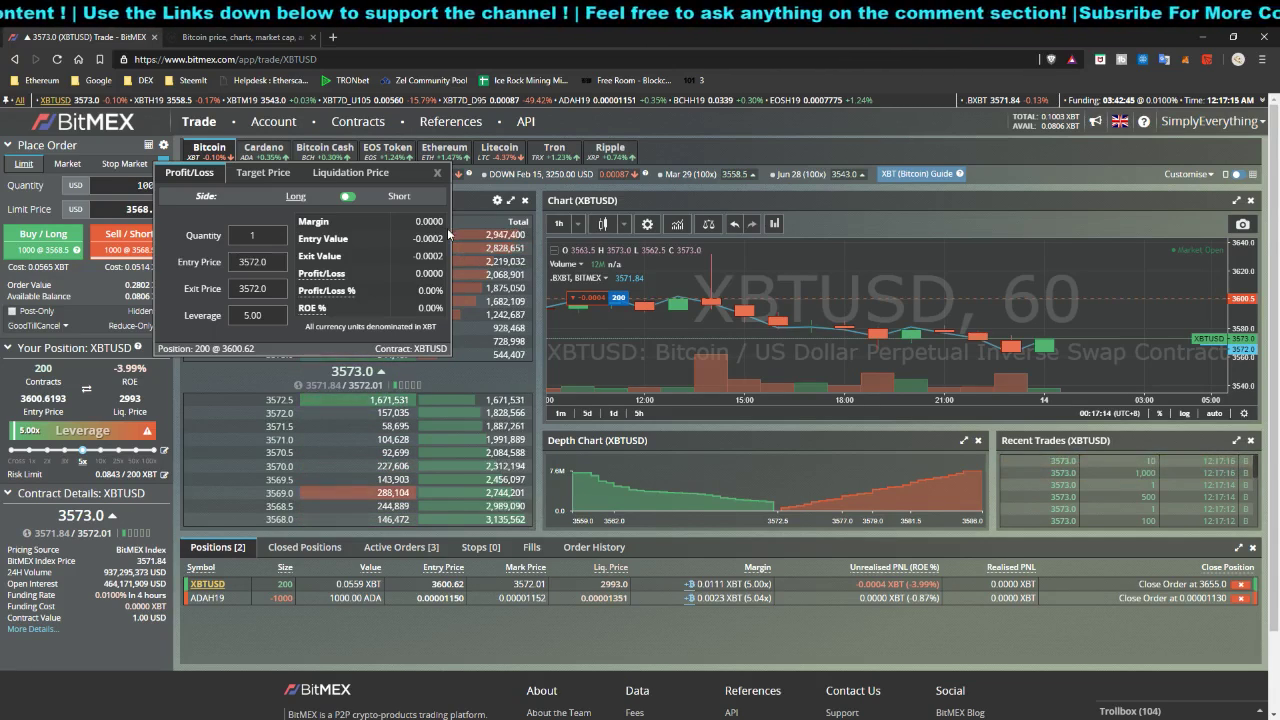
pyautogui.click(253, 236)
pyautogui.write('00')
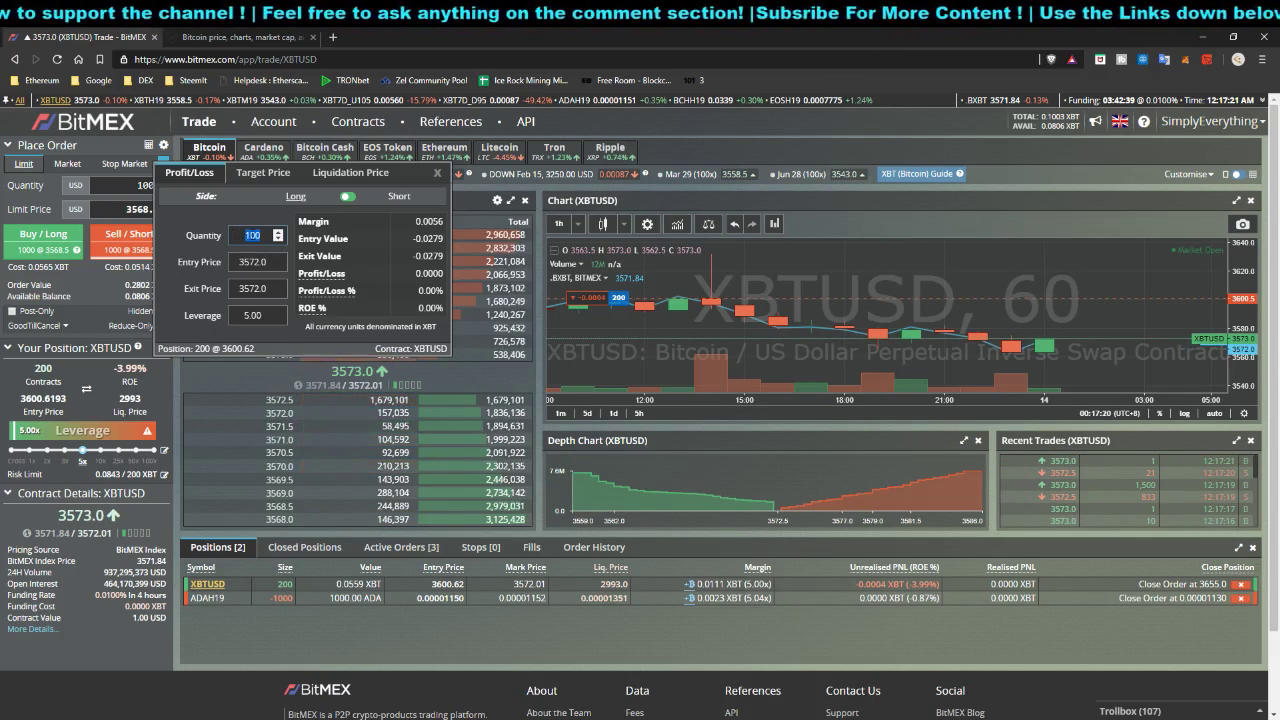
pyautogui.click(249, 235)
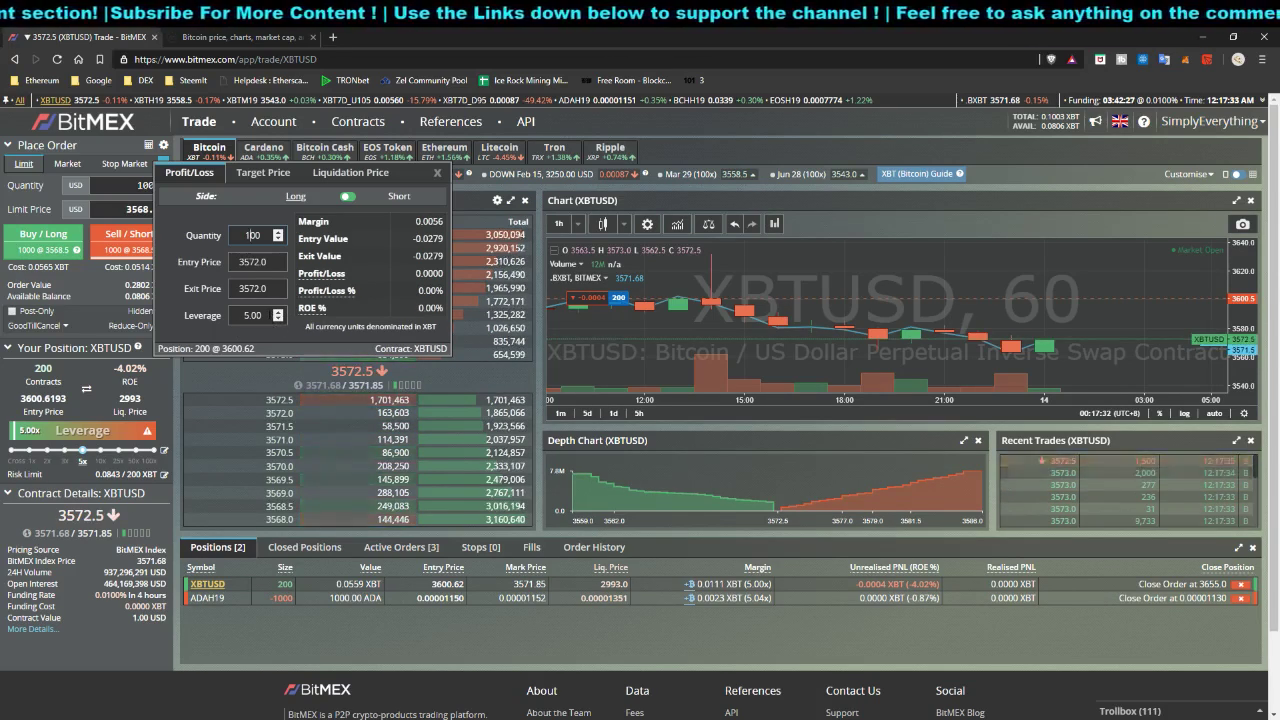
# Set the profit/loss calculation's entry price to 3500 and its exit price to 3600
pyautogui.scroll(-3, 825, 318)
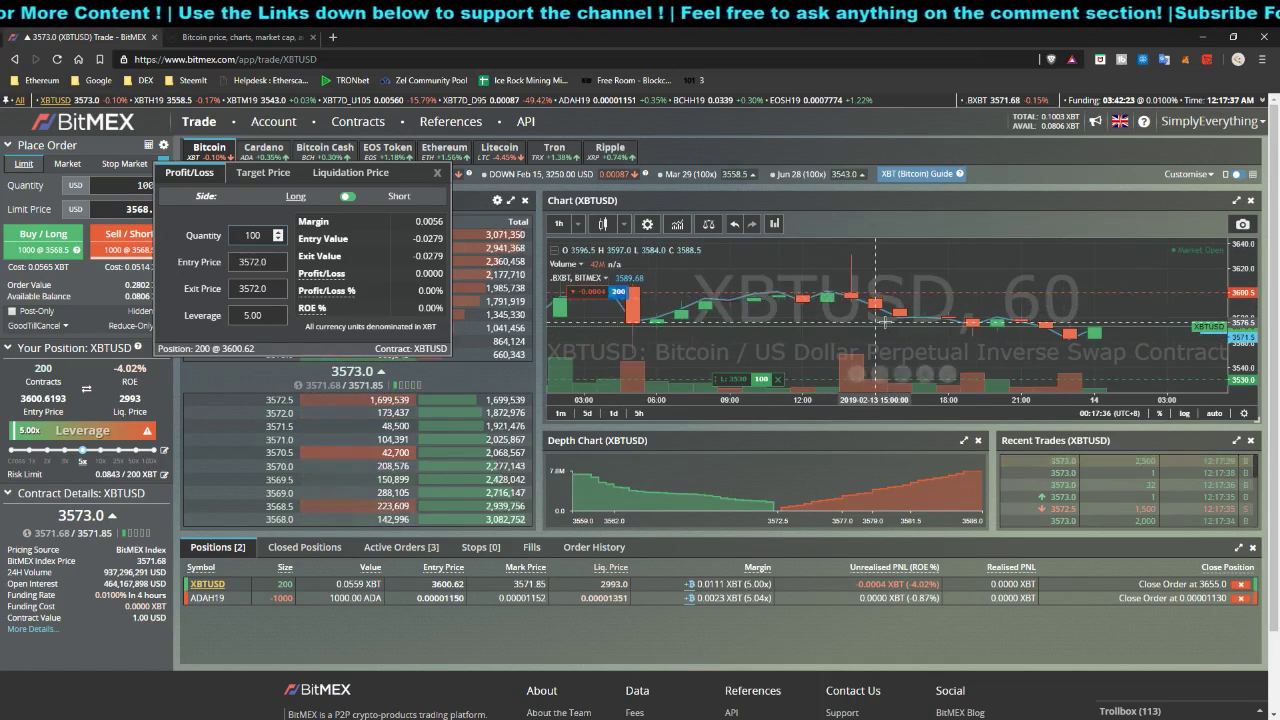
pyautogui.scroll(2, 924, 313)
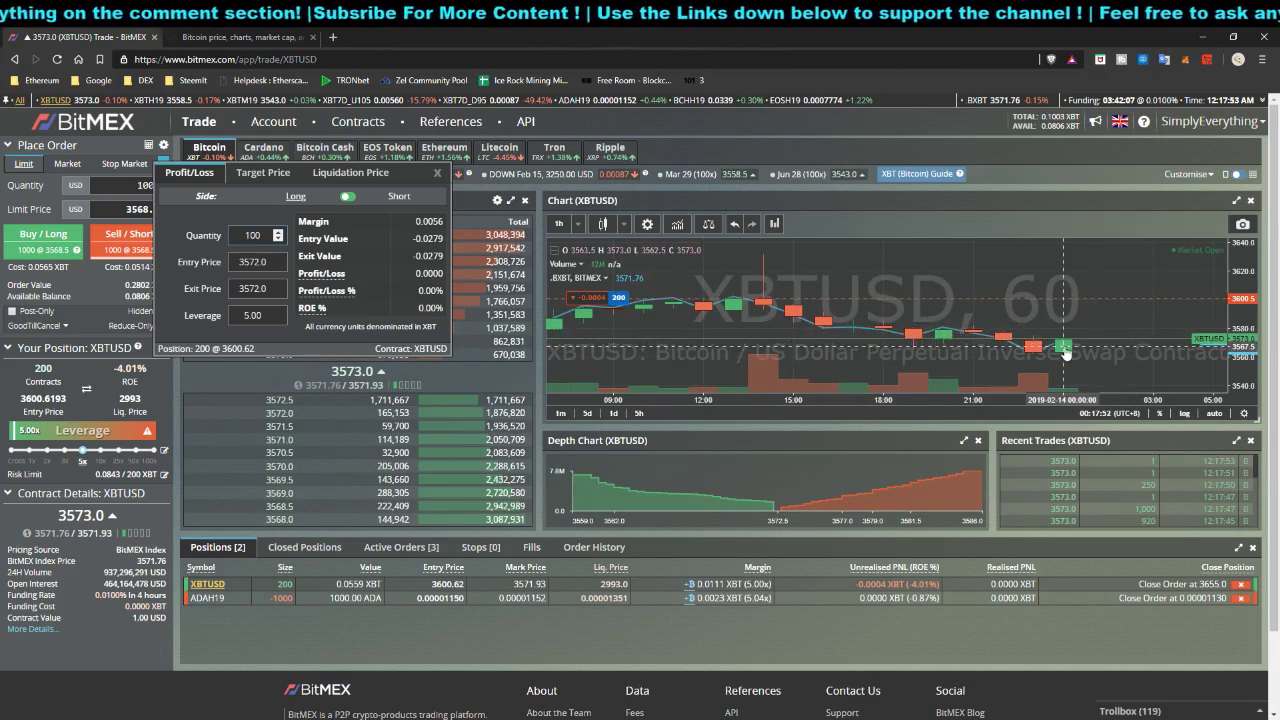
pyautogui.scroll(1, 1045, 350)
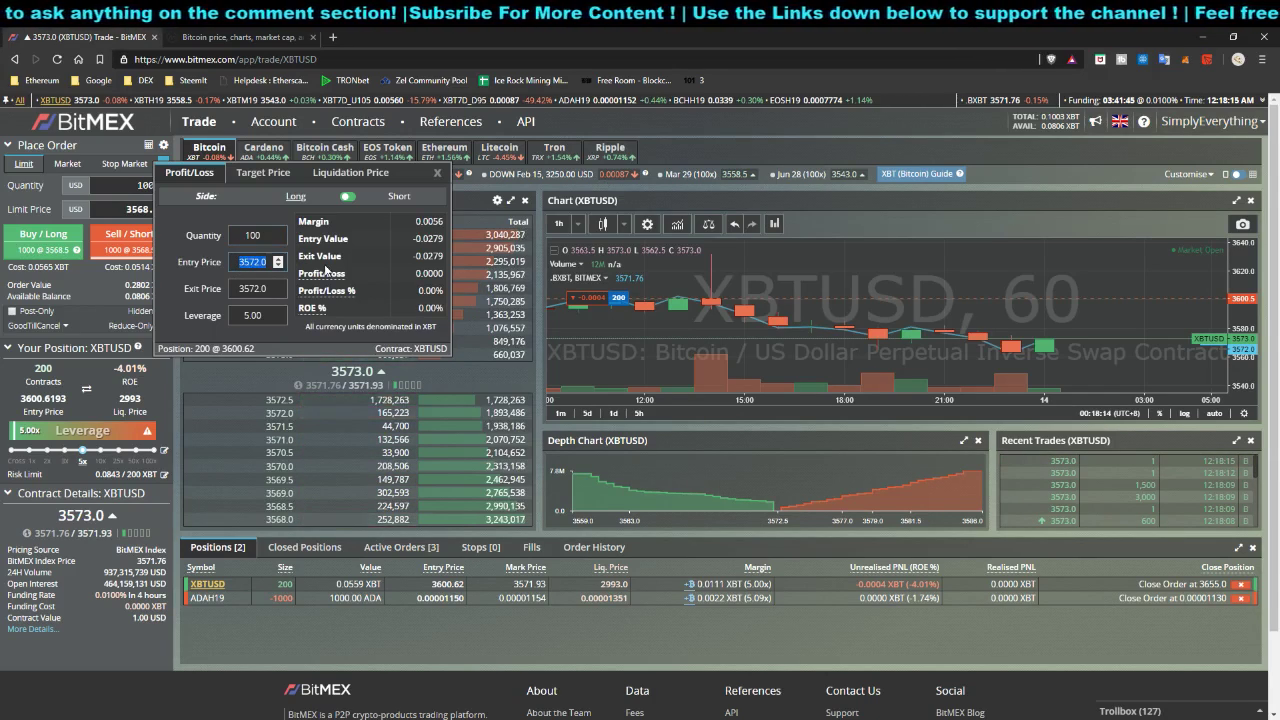
pyautogui.write('3500')
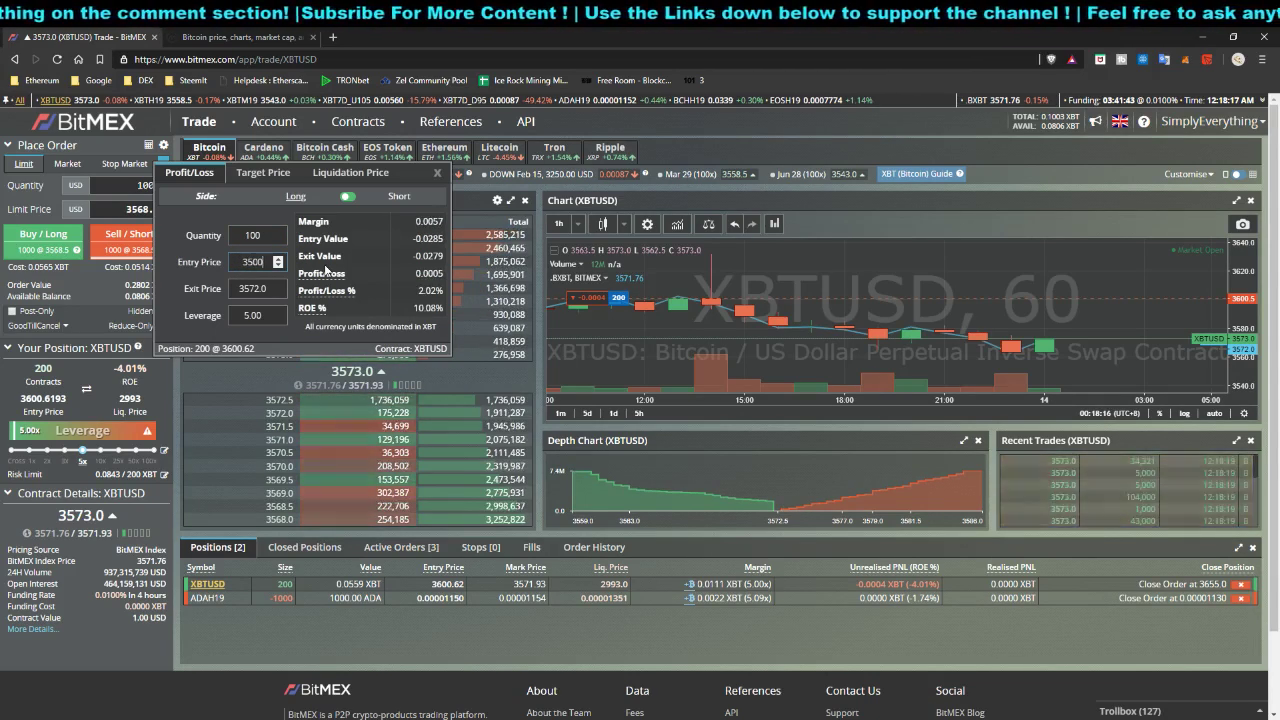
pyautogui.press('Tab')
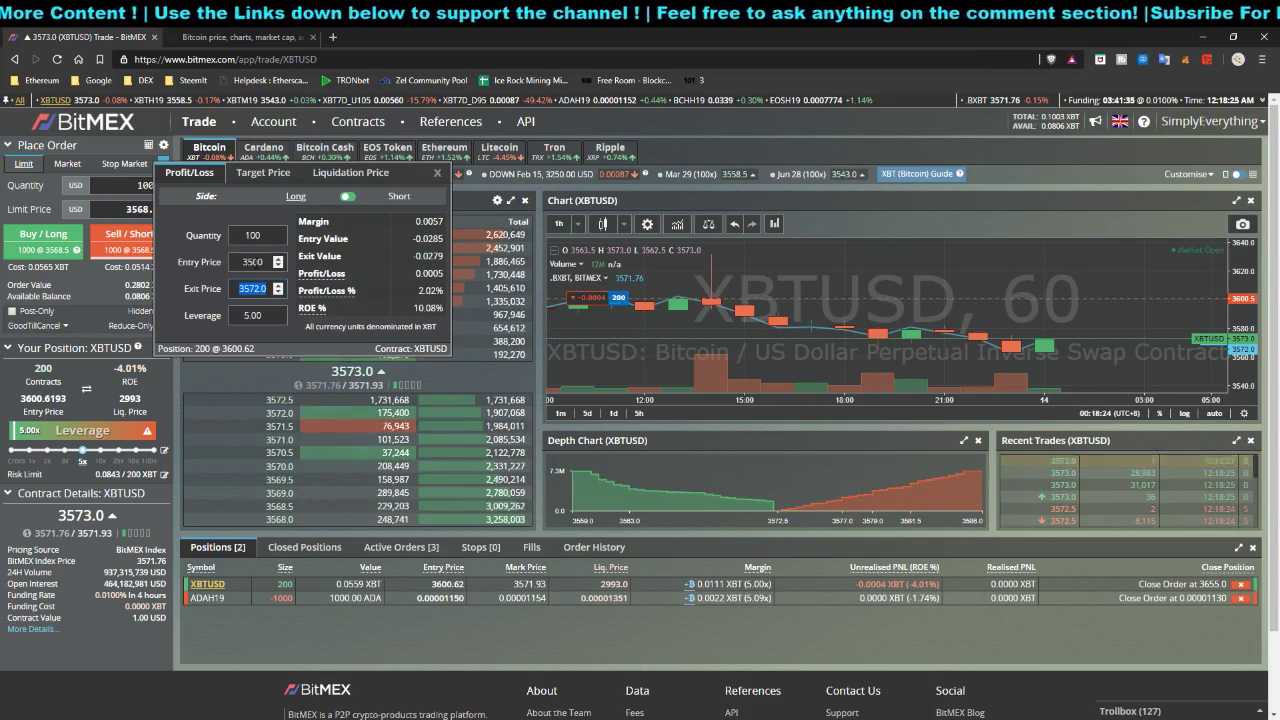
pyautogui.write('00')
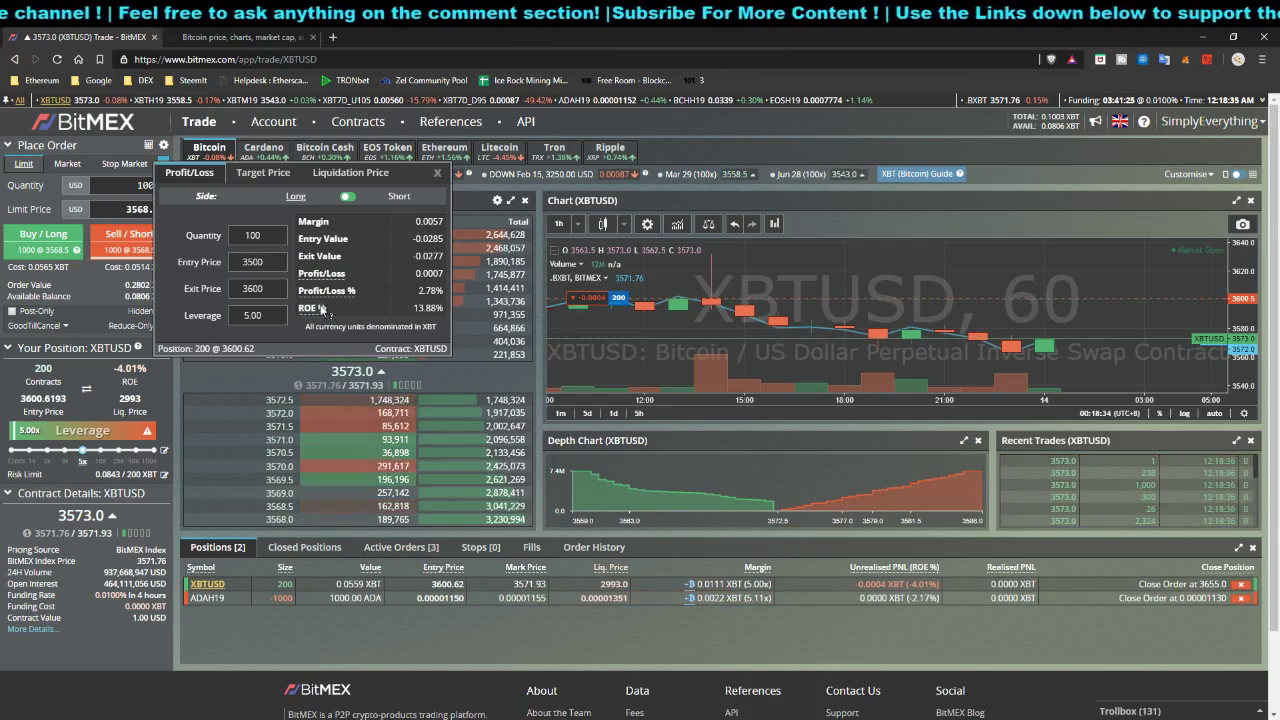
# Compare the calculated profit/loss and ROE percentages for the Long and Short sides, ending on Long
pyautogui.doubleClick(420, 308)
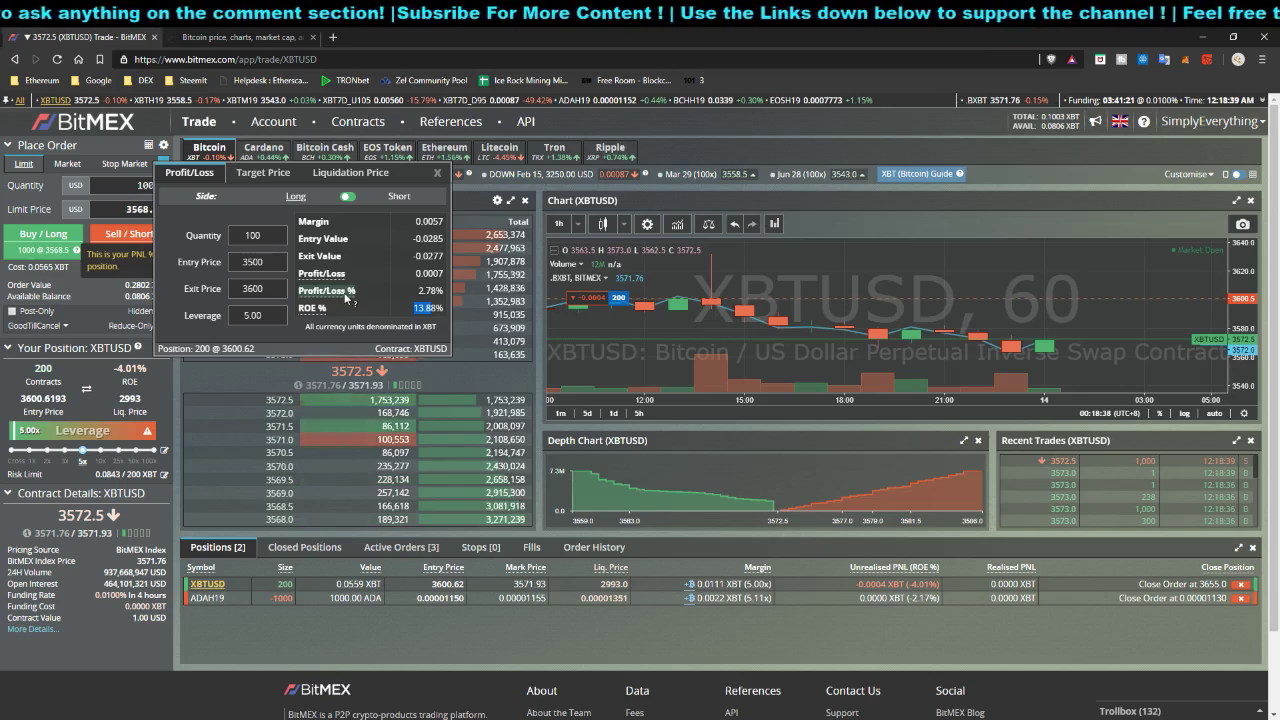
pyautogui.click(375, 300)
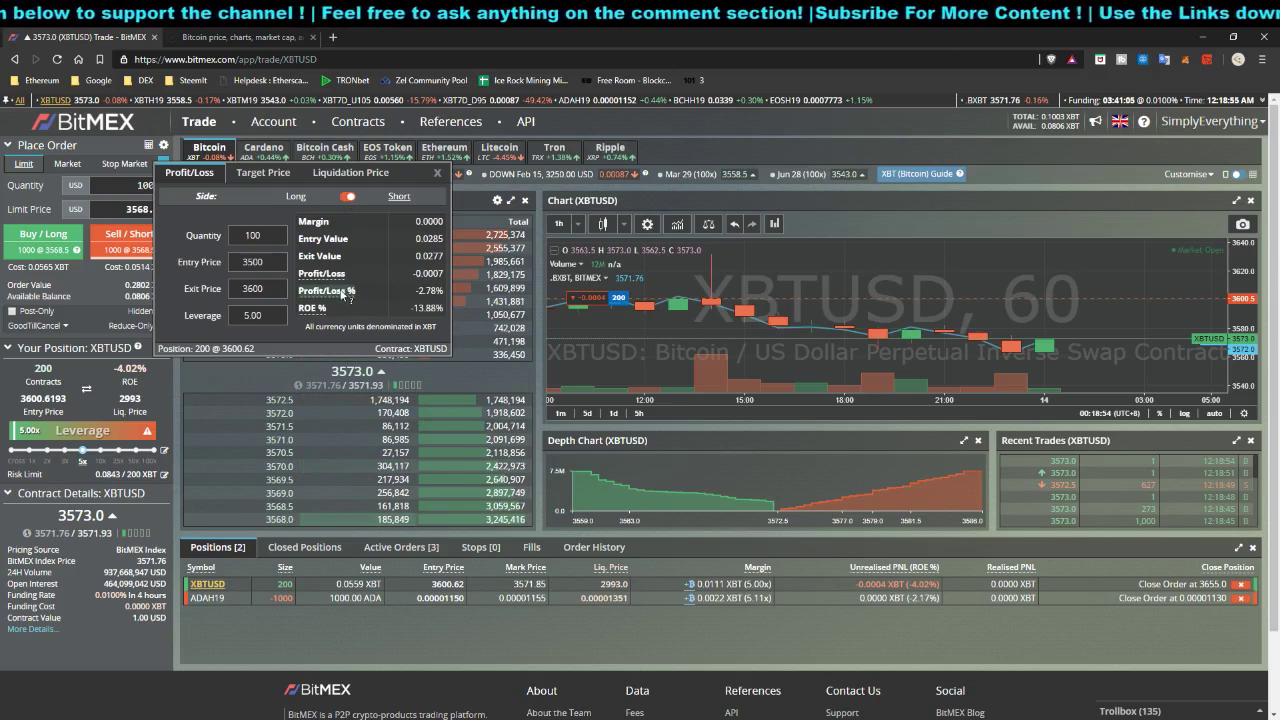
pyautogui.click(347, 196)
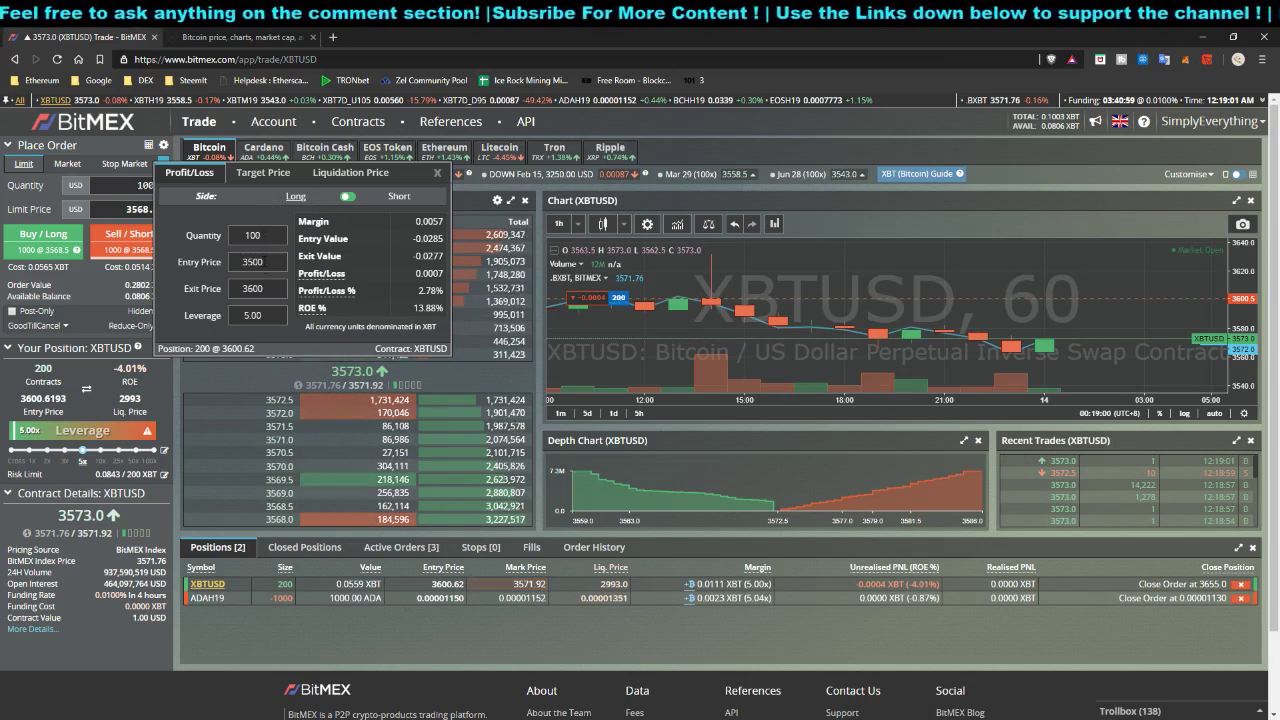
# Try leverage values of 1 and 100 to compare the calculated ROE, and return the leverage to 5
pyautogui.click(252, 315)
pyautogui.write('10')
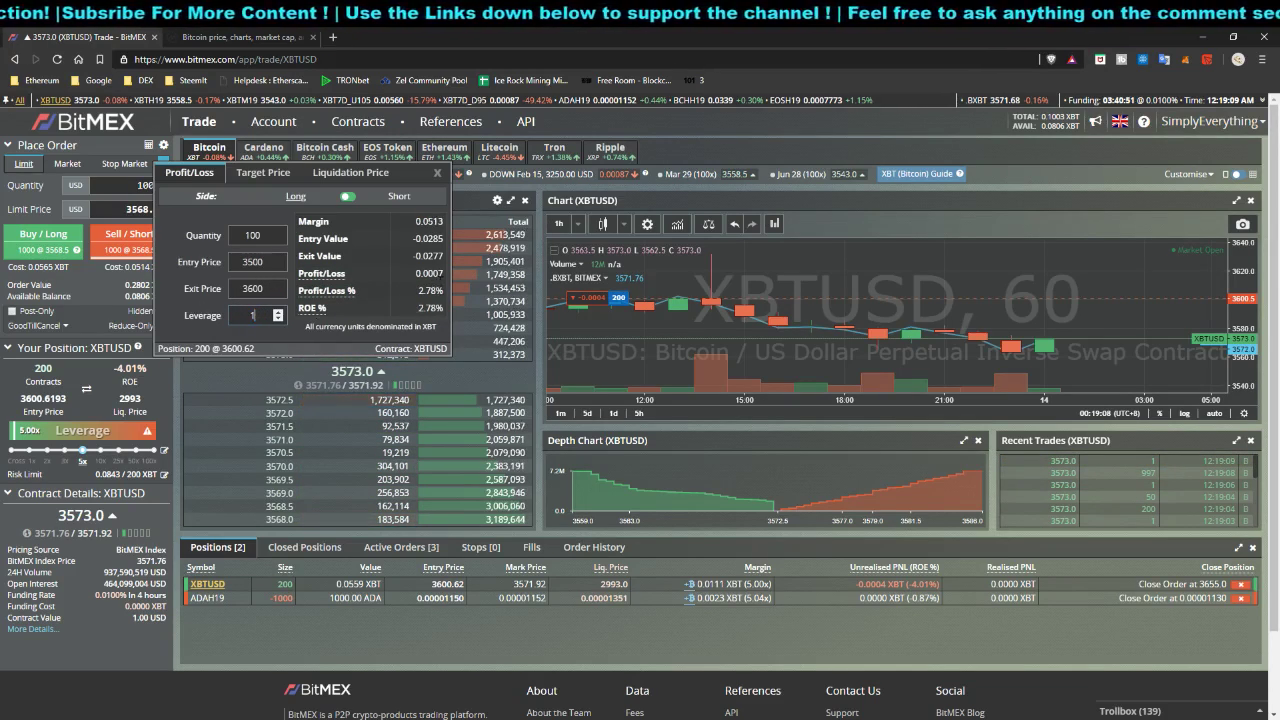
pyautogui.click(318, 316)
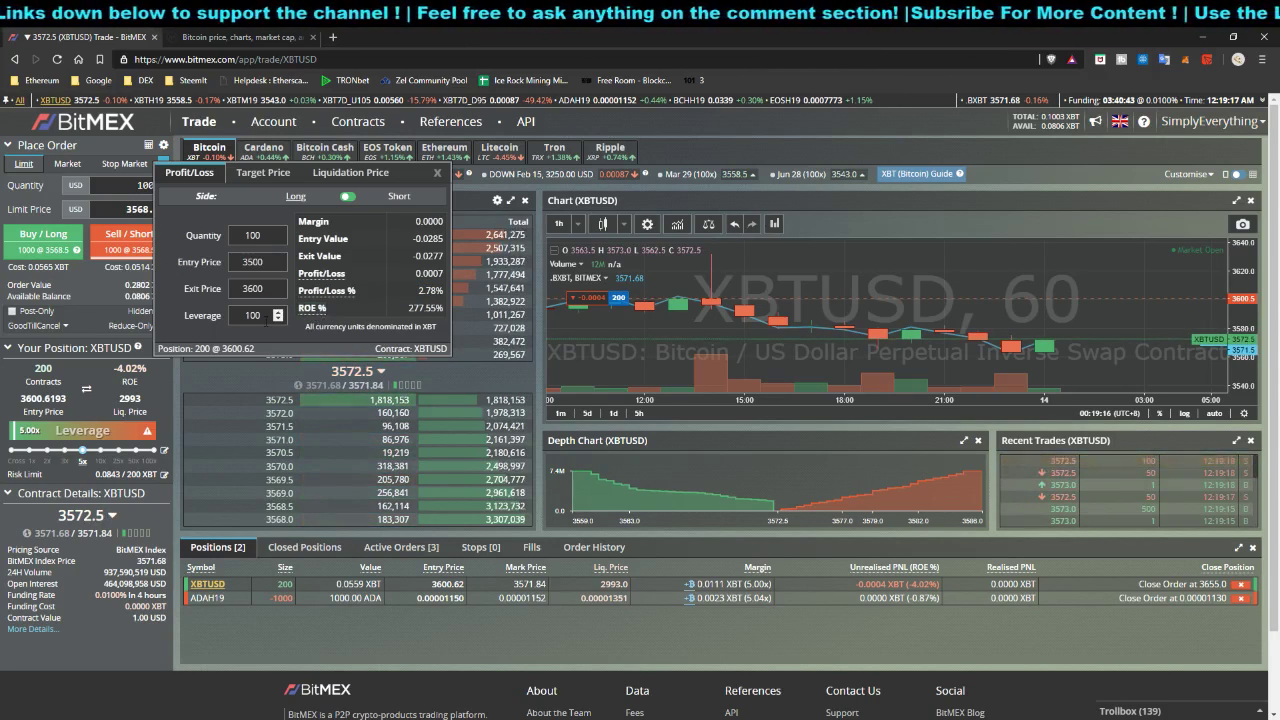
pyautogui.doubleClick(255, 315)
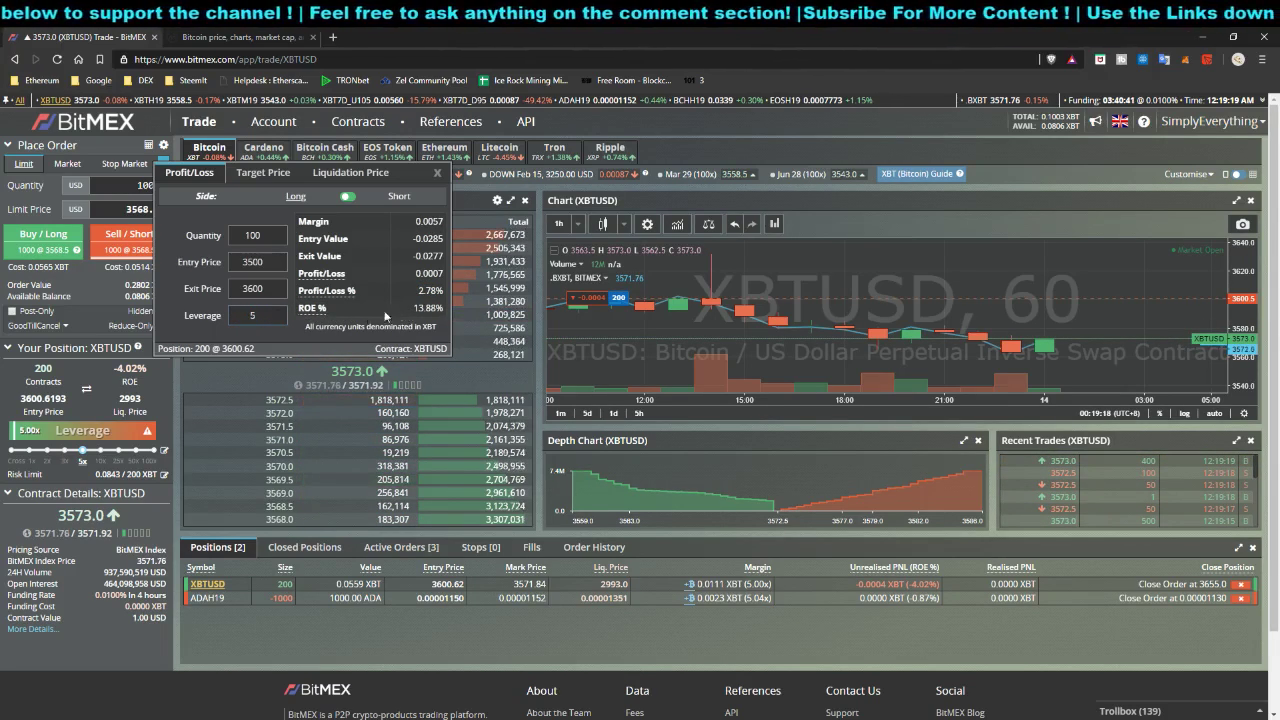
pyautogui.rightClick(313, 308)
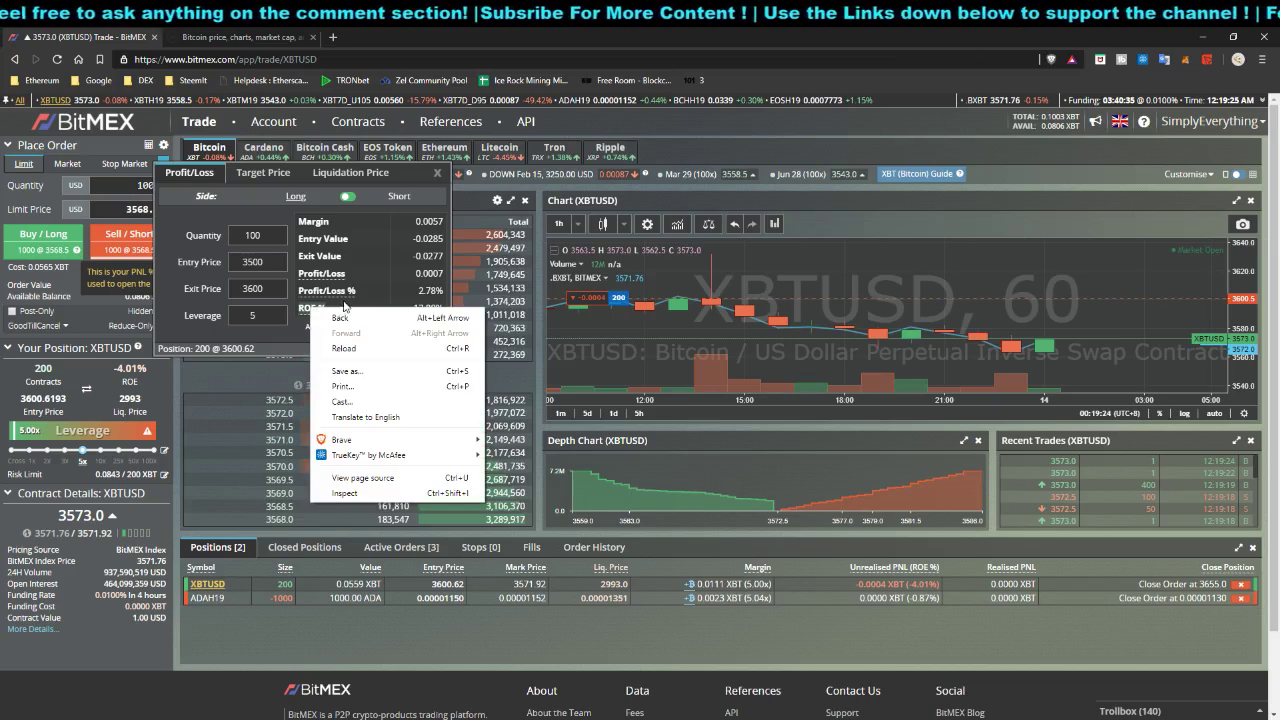
pyautogui.press('Escape')
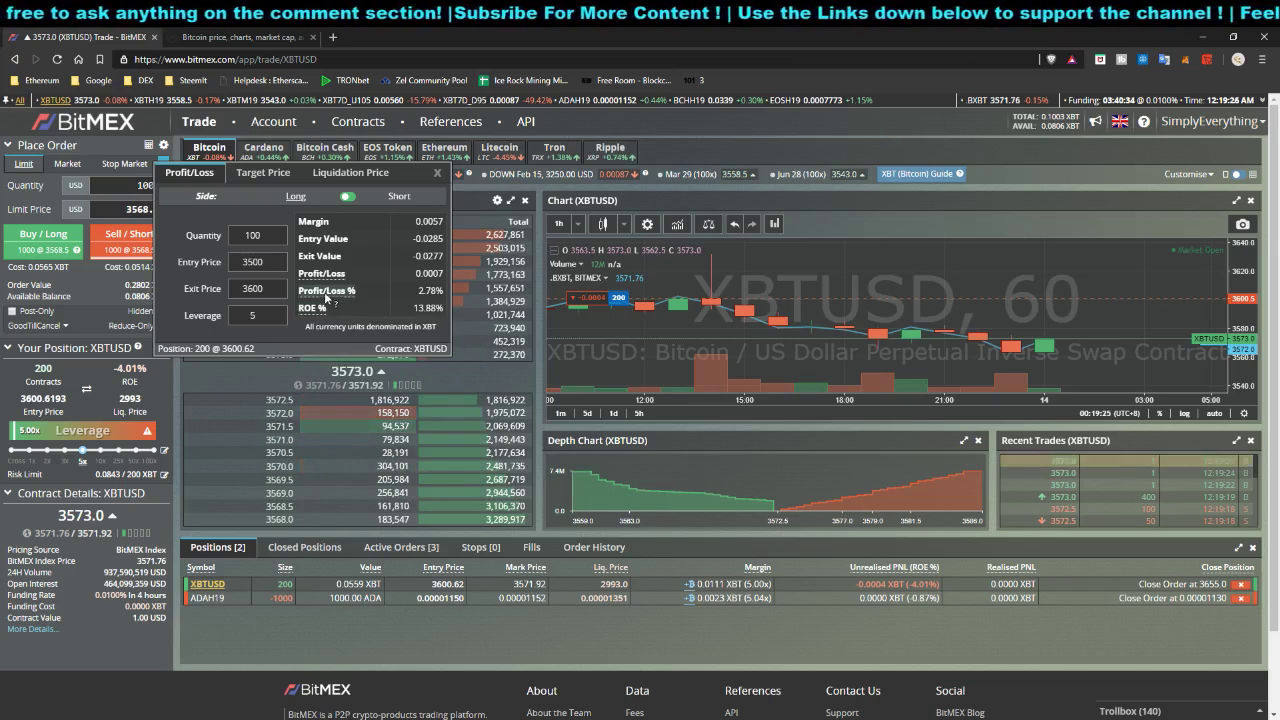
# Calculate the liquidation price for an isolated-margin long position with a quantity of 100 and an entry price of 3500
pyautogui.click(335, 177)
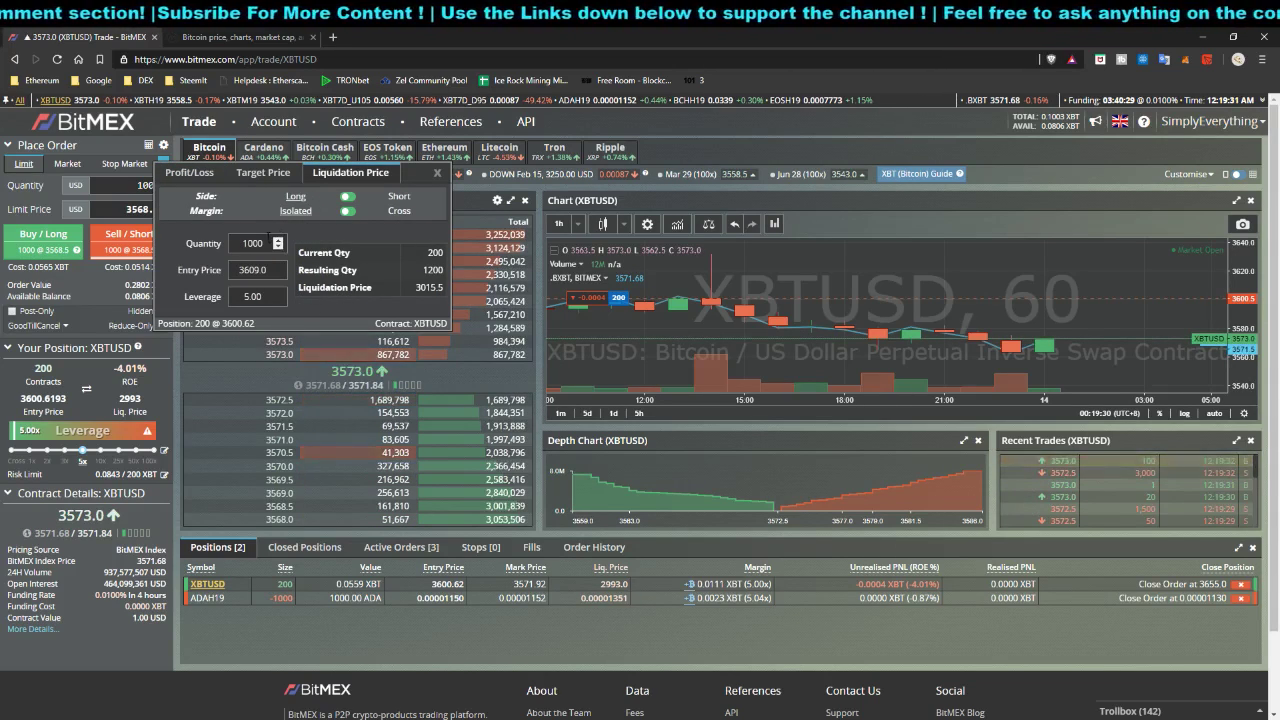
pyautogui.doubleClick(252, 243)
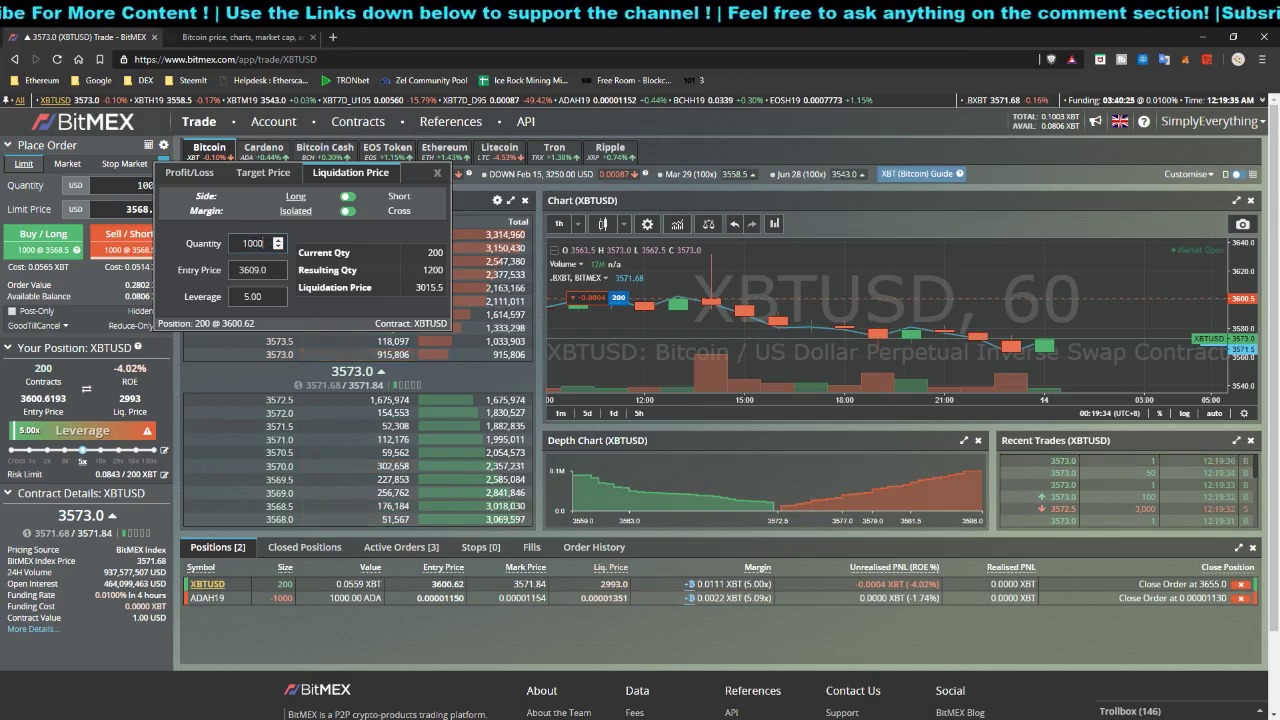
pyautogui.write('100')
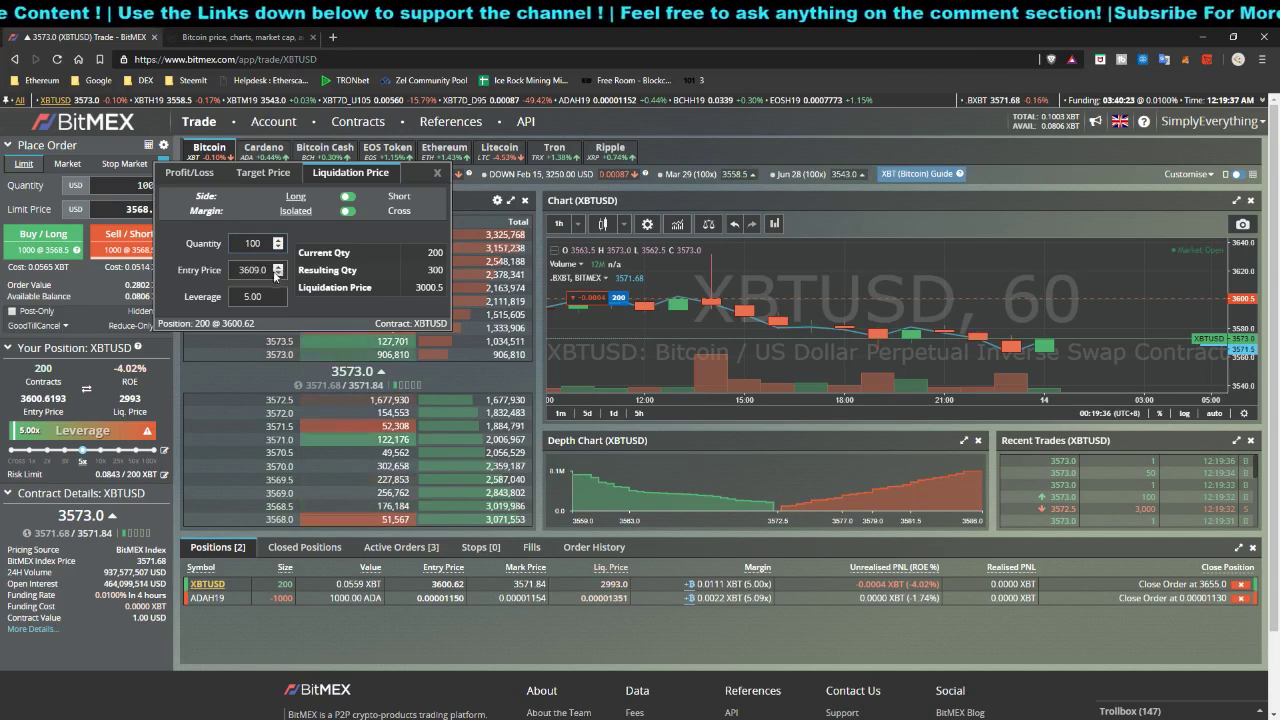
pyautogui.press('Tab')
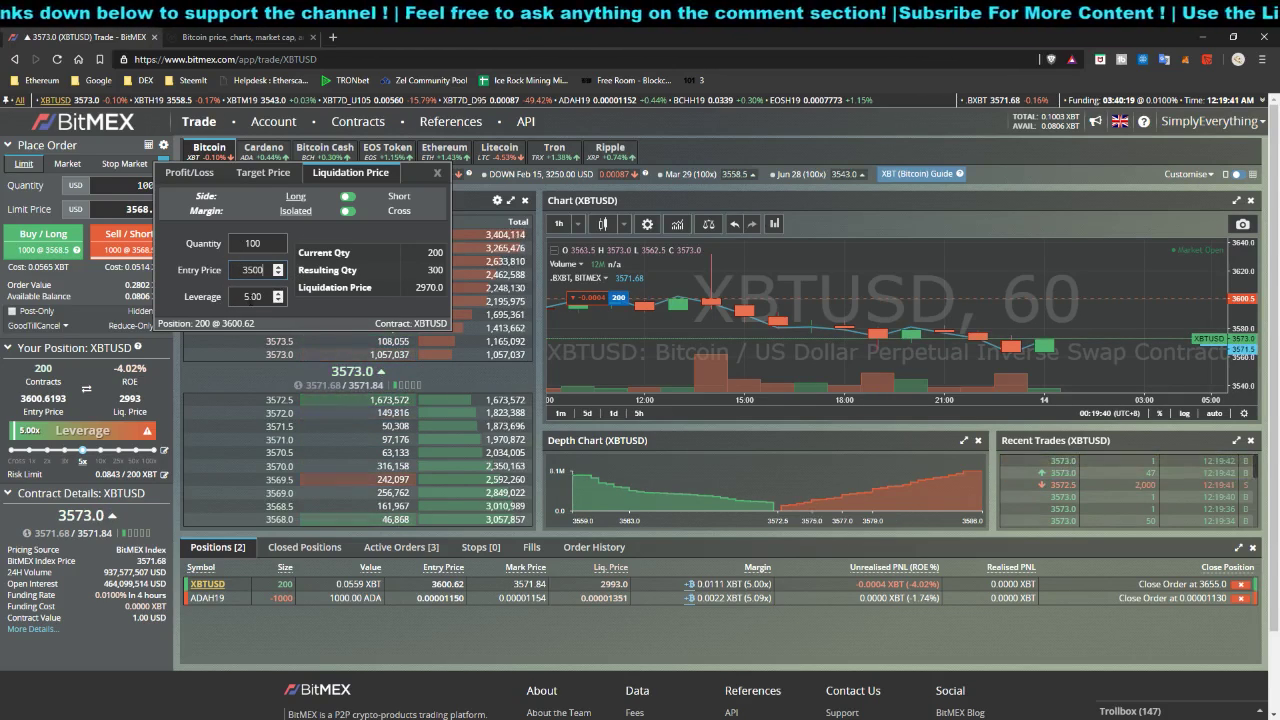
pyautogui.click(347, 198)
pyautogui.click(347, 199)
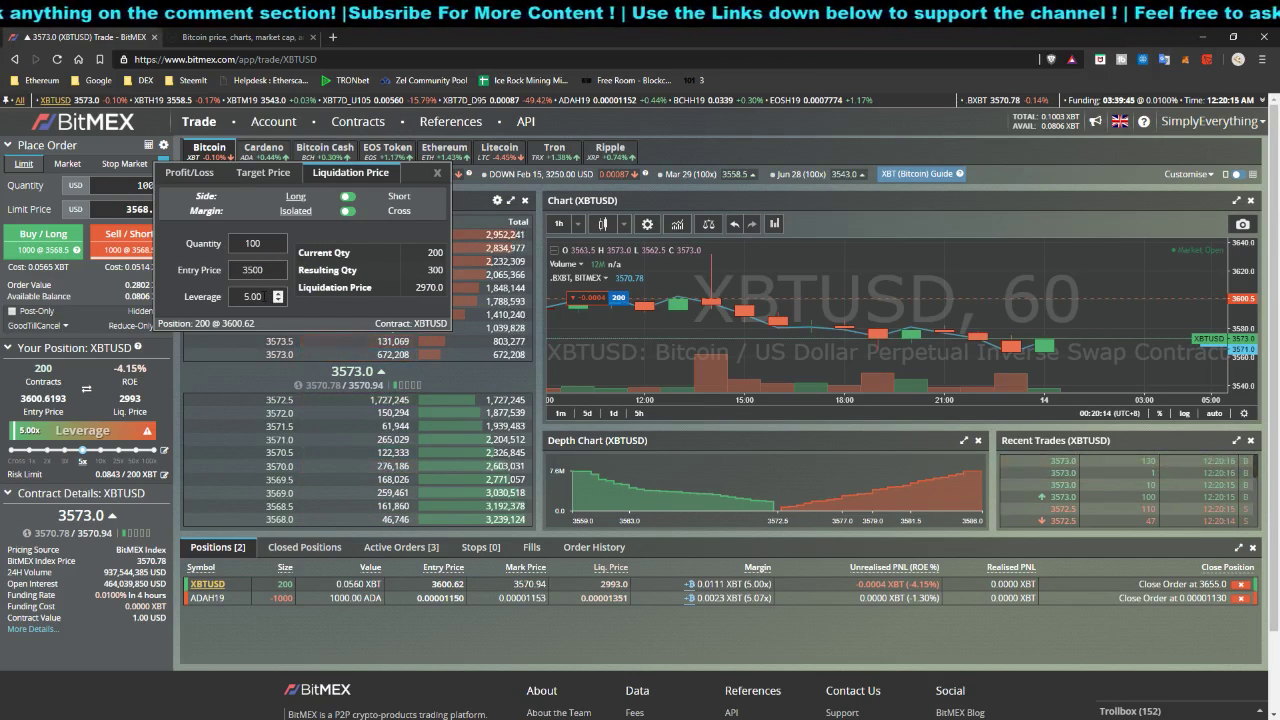
# Examine the Bitcoin price chart on CoinMarketCap and return to BitMEX to check the calculated liquidation price
pyautogui.click(295, 37)
pyautogui.scroll(-3, 887, 406)
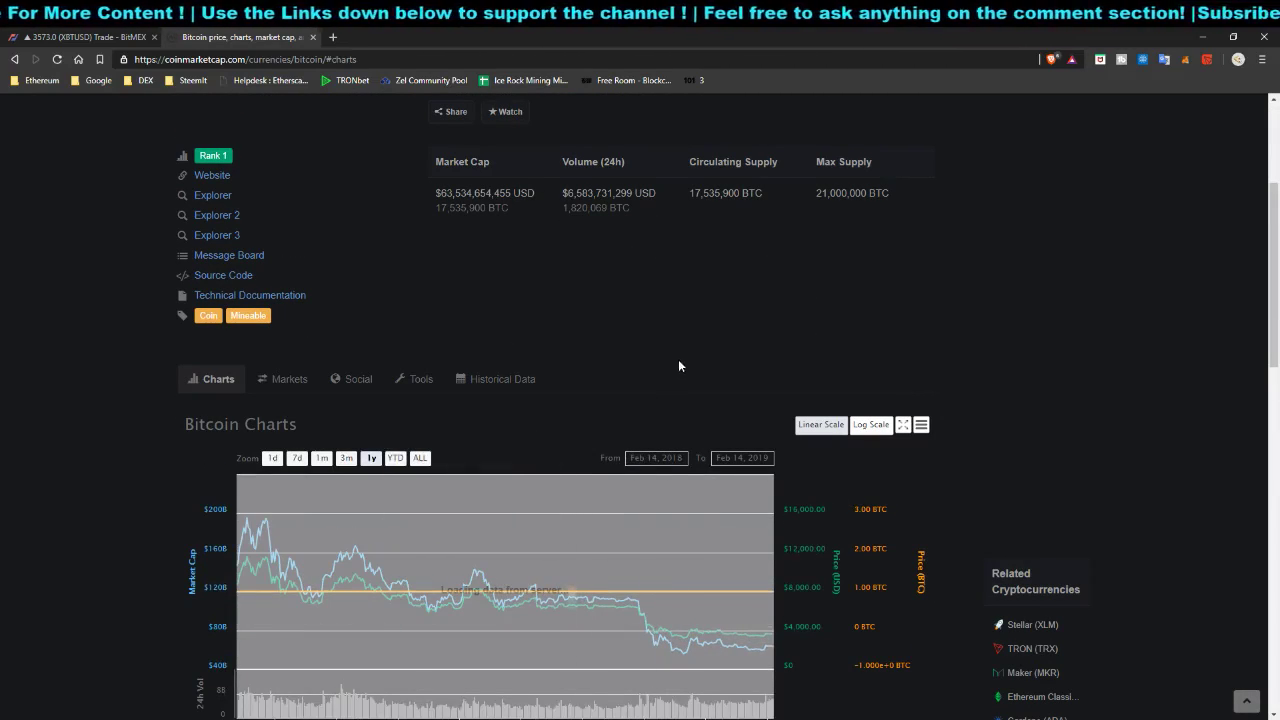
pyautogui.moveTo(262, 525)
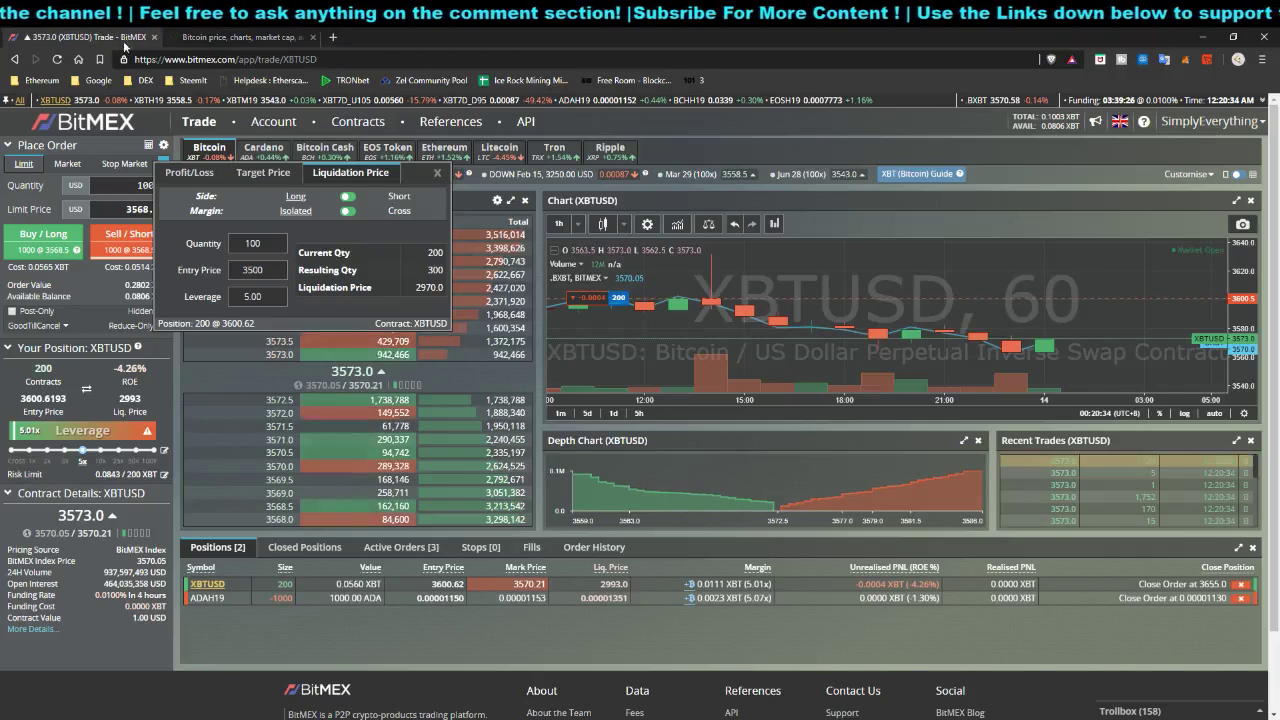
pyautogui.hotkey('ctrl', 'shift', 'Tab')
pyautogui.moveTo(410, 289); pyautogui.dragTo(447, 290)
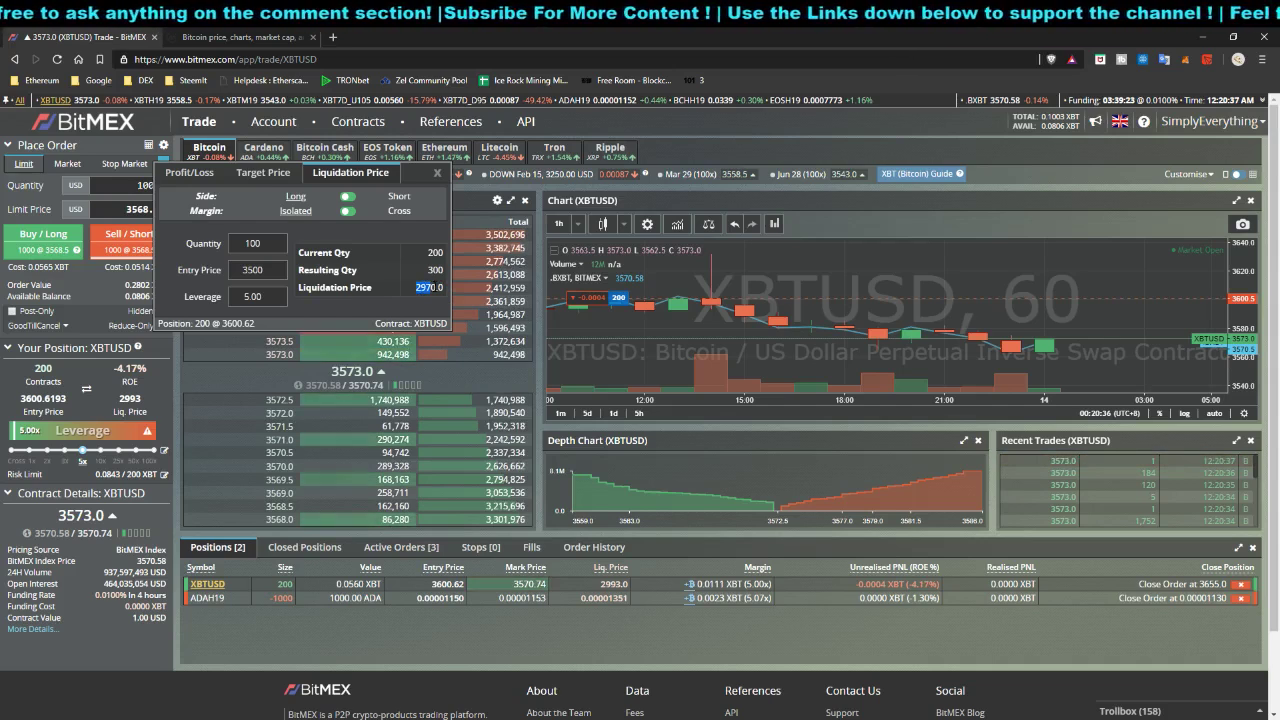
# Switch the liquidation calculation to the Short side, keeping quantity 100 and entry price 3500, and check the liquidation price
pyautogui.click(347, 196)
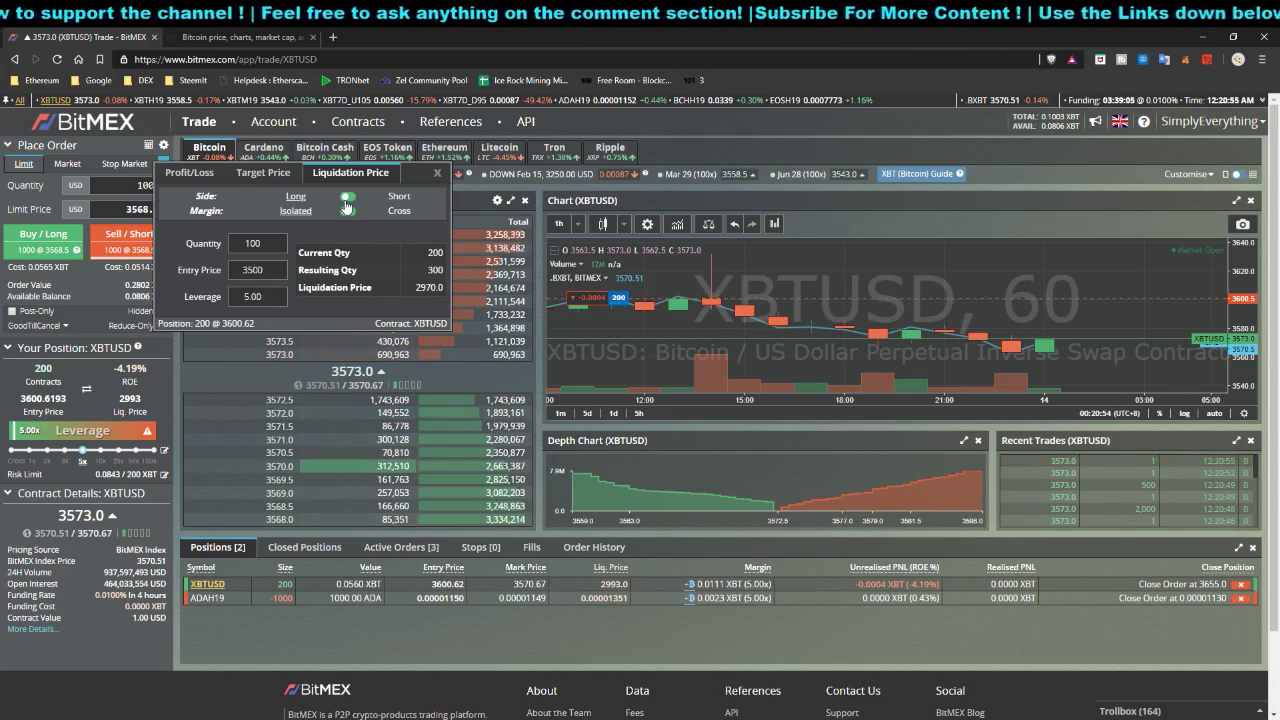
pyautogui.click(278, 246)
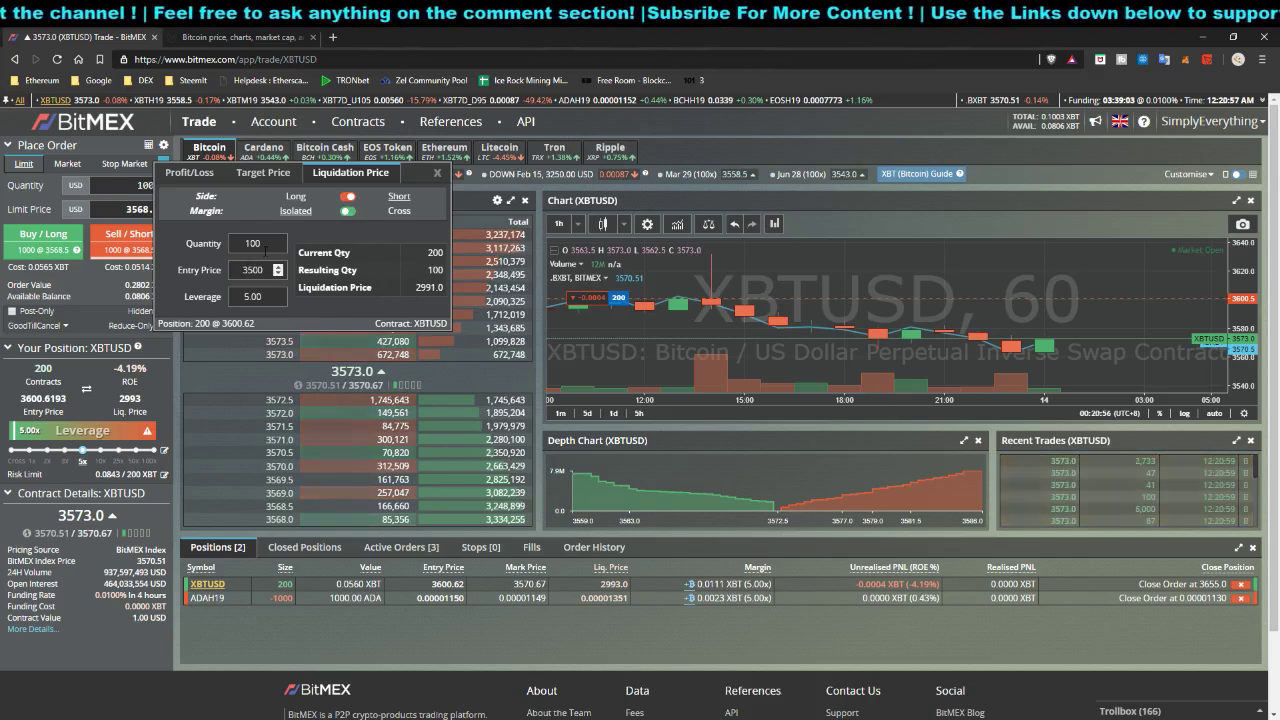
pyautogui.click(278, 240)
pyautogui.press('Tab')
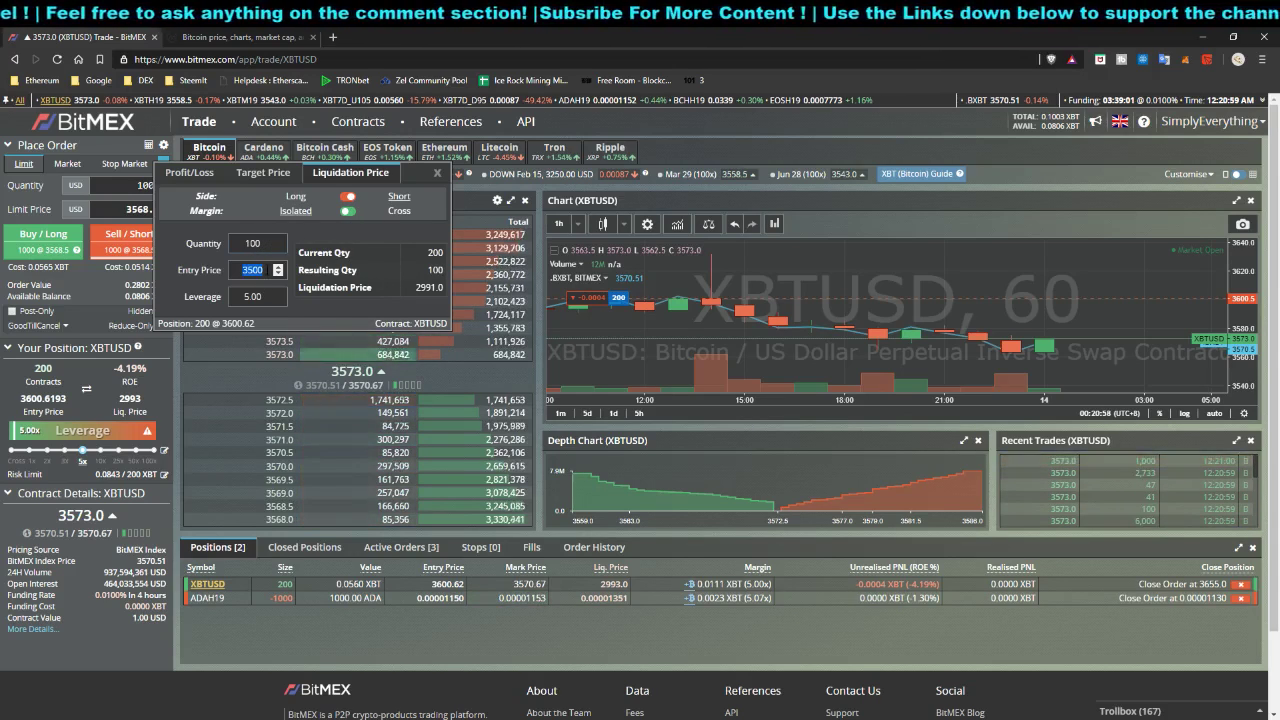
pyautogui.moveTo(324, 287); pyautogui.dragTo(411, 292)
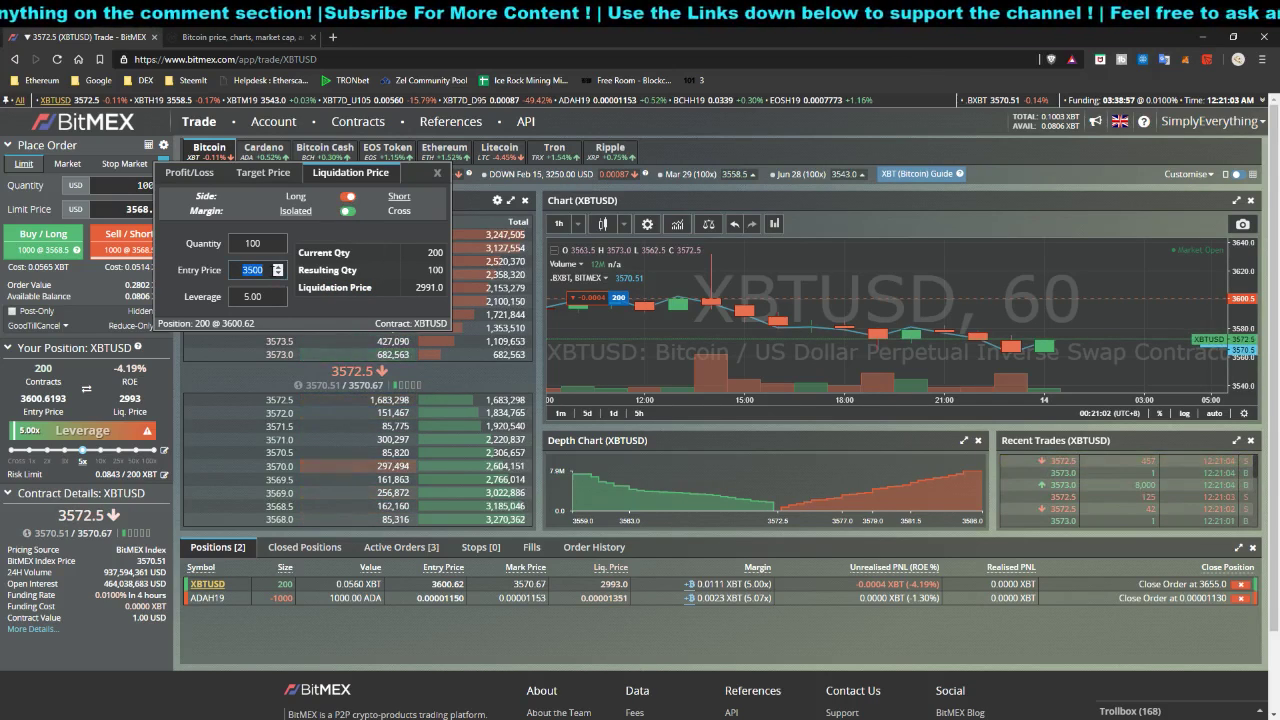
# Try an entry price of 2500 and compare the liquidation price on the Short and Long sides
pyautogui.click(253, 270)
pyautogui.write('2500')
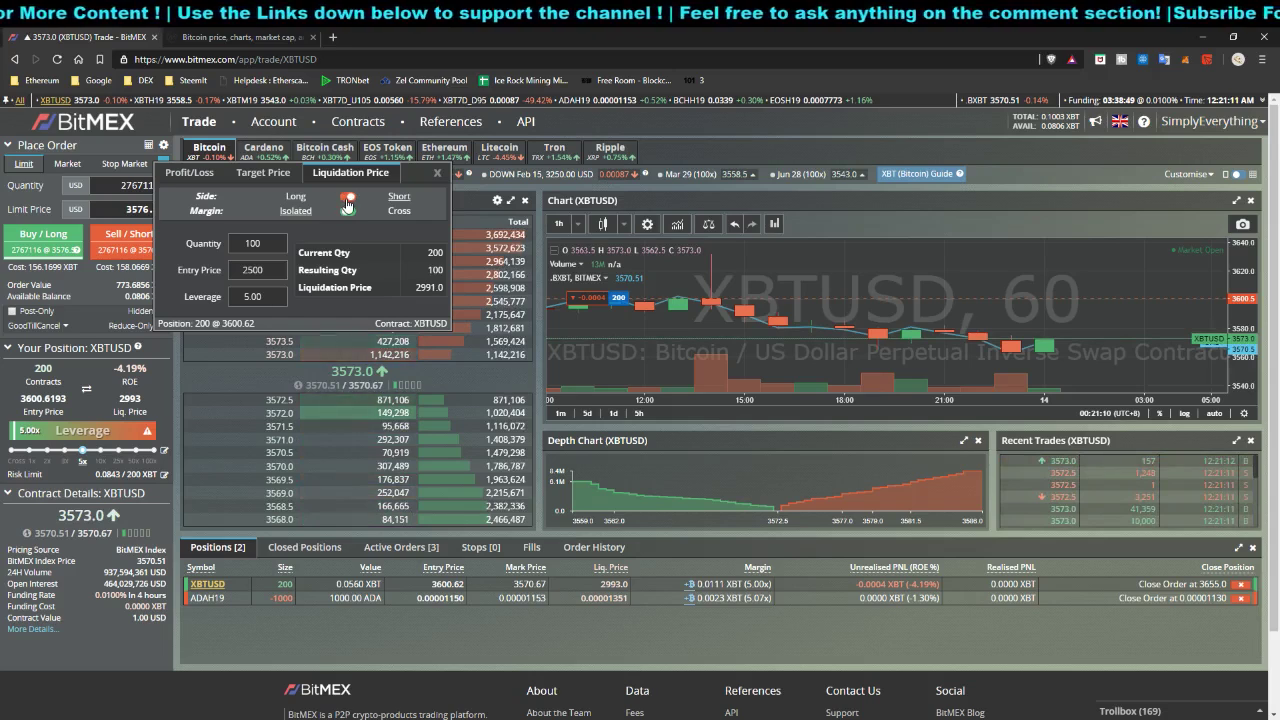
pyautogui.click(347, 200)
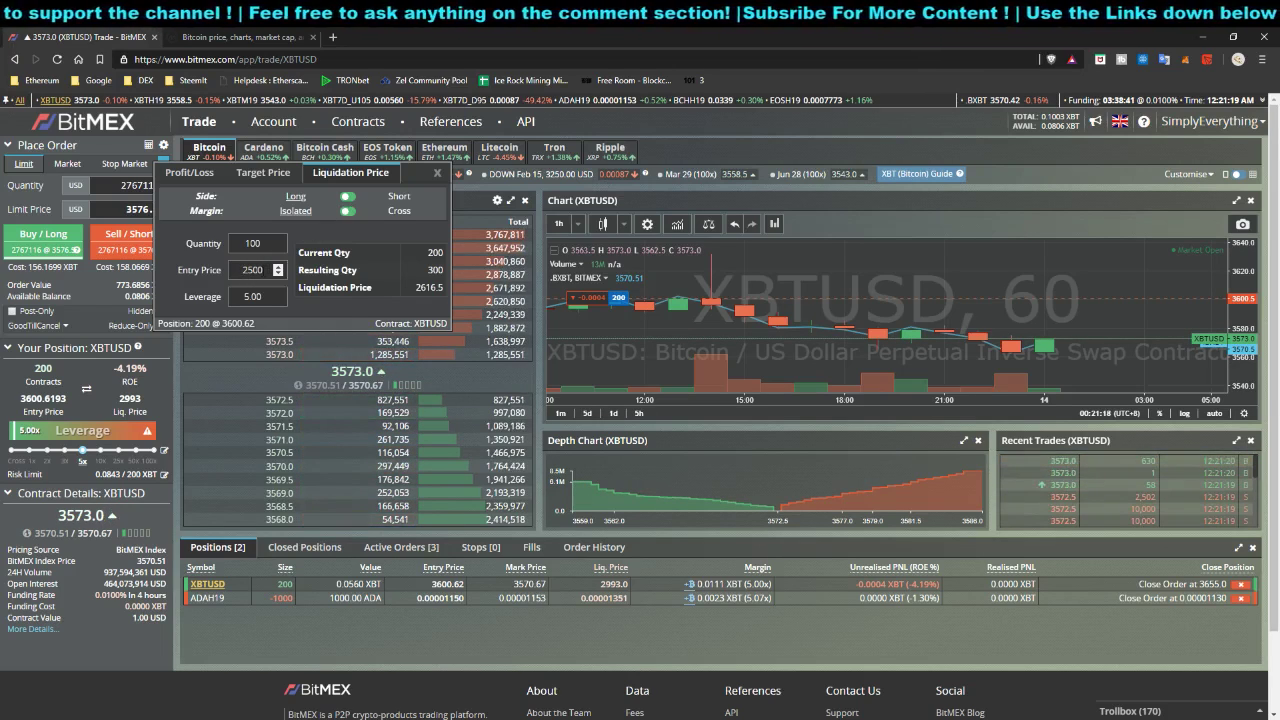
# Set the entry price to 5000 and compare the Long and Short liquidation prices, ending on Short
pyautogui.write('00')
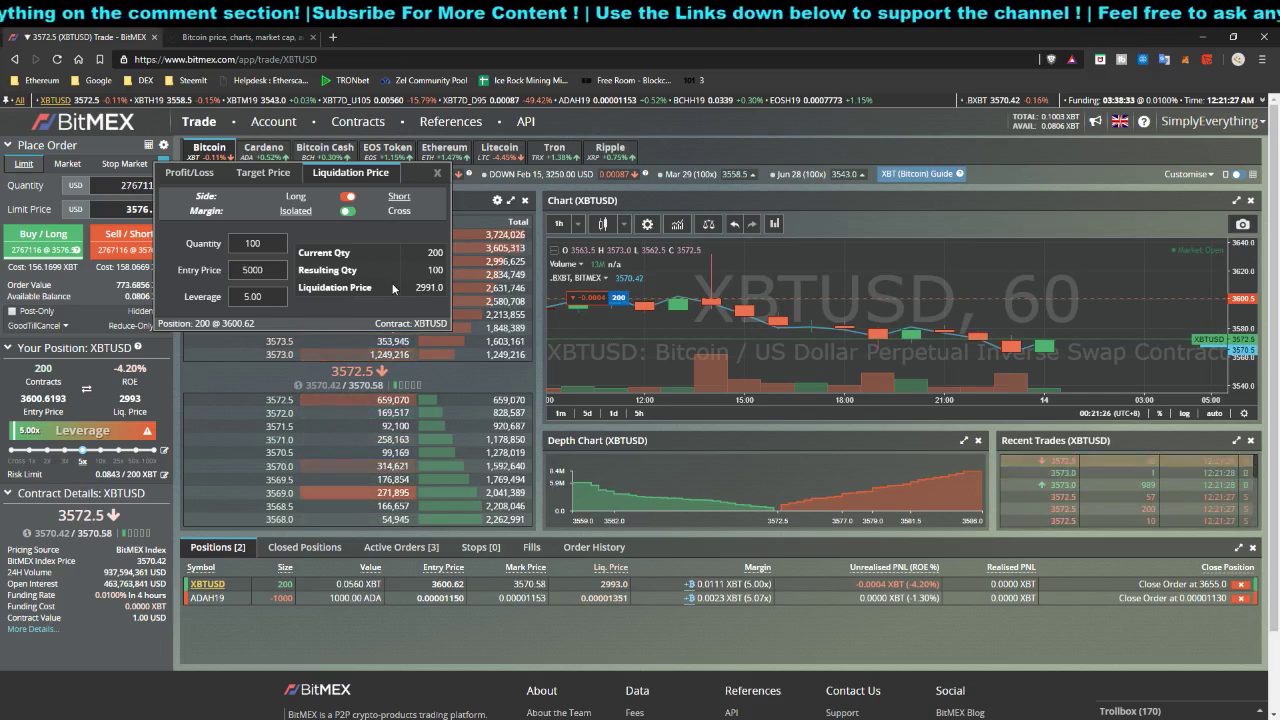
pyautogui.click(348, 197)
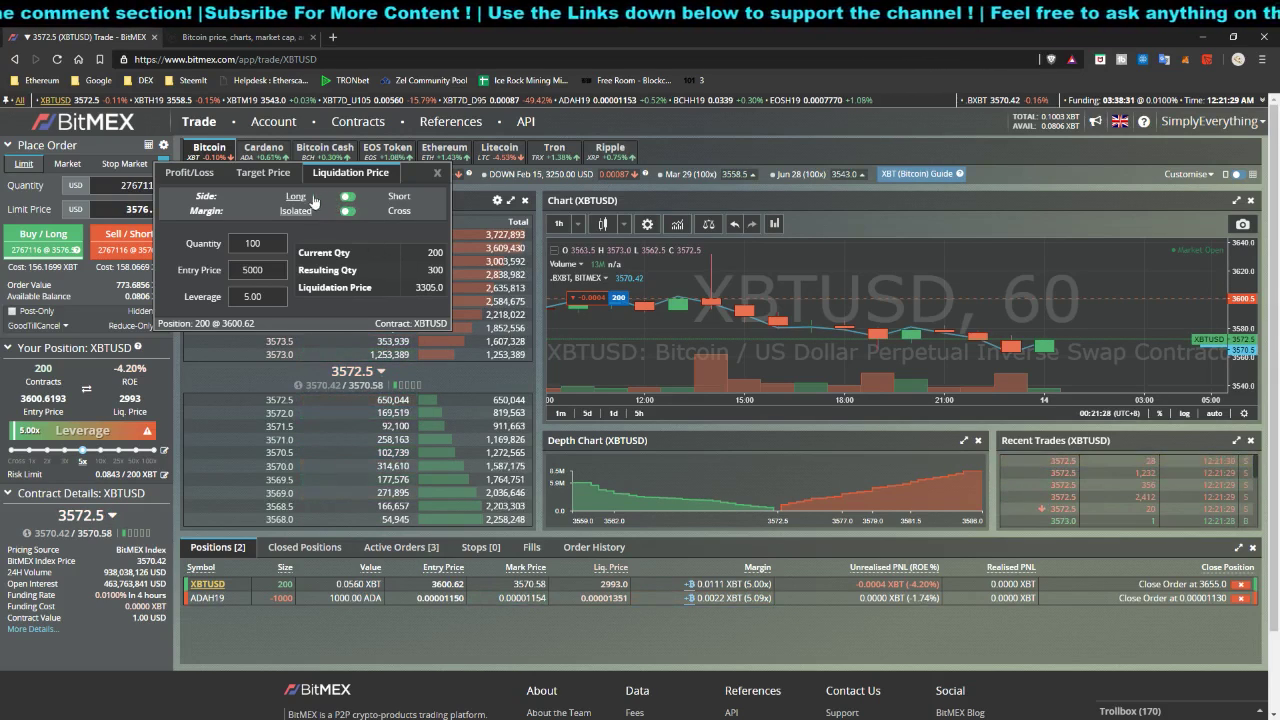
pyautogui.click(399, 198)
pyautogui.click(292, 197)
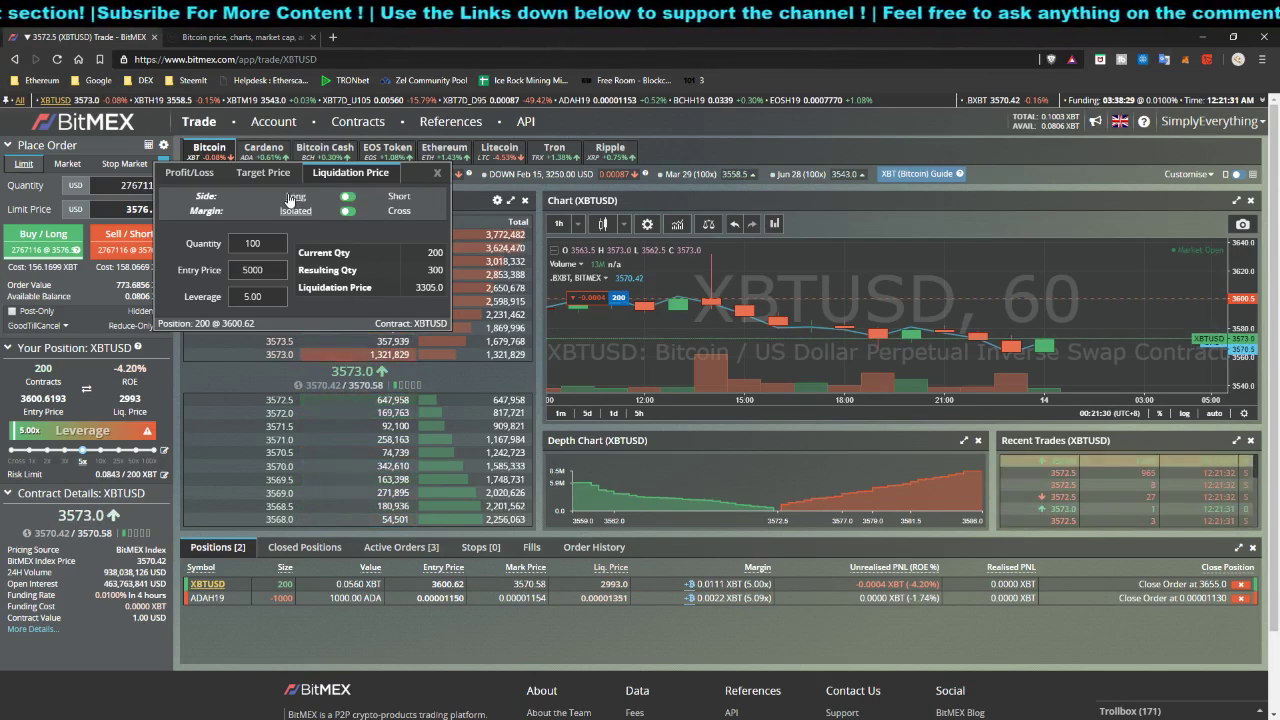
pyautogui.click(290, 198)
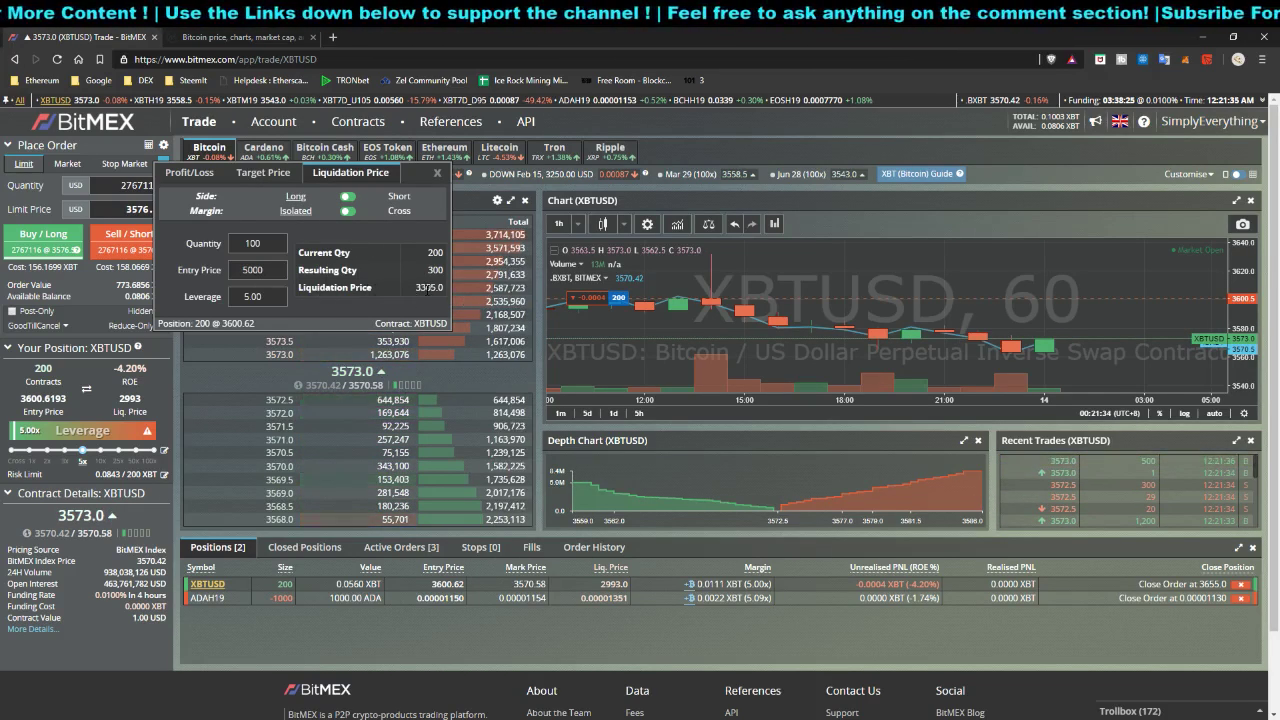
pyautogui.click(398, 197)
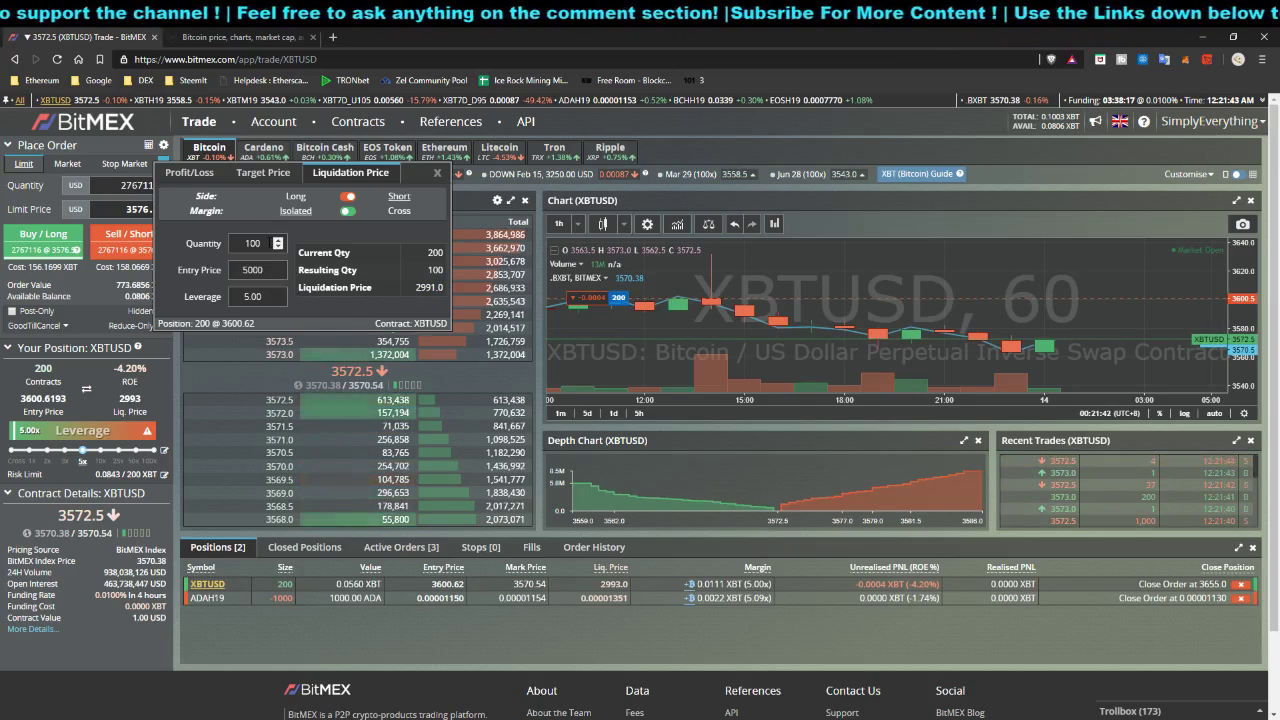
# Try a quantity of 1000 for the short position and check the calculated liquidation price
pyautogui.write('1000')
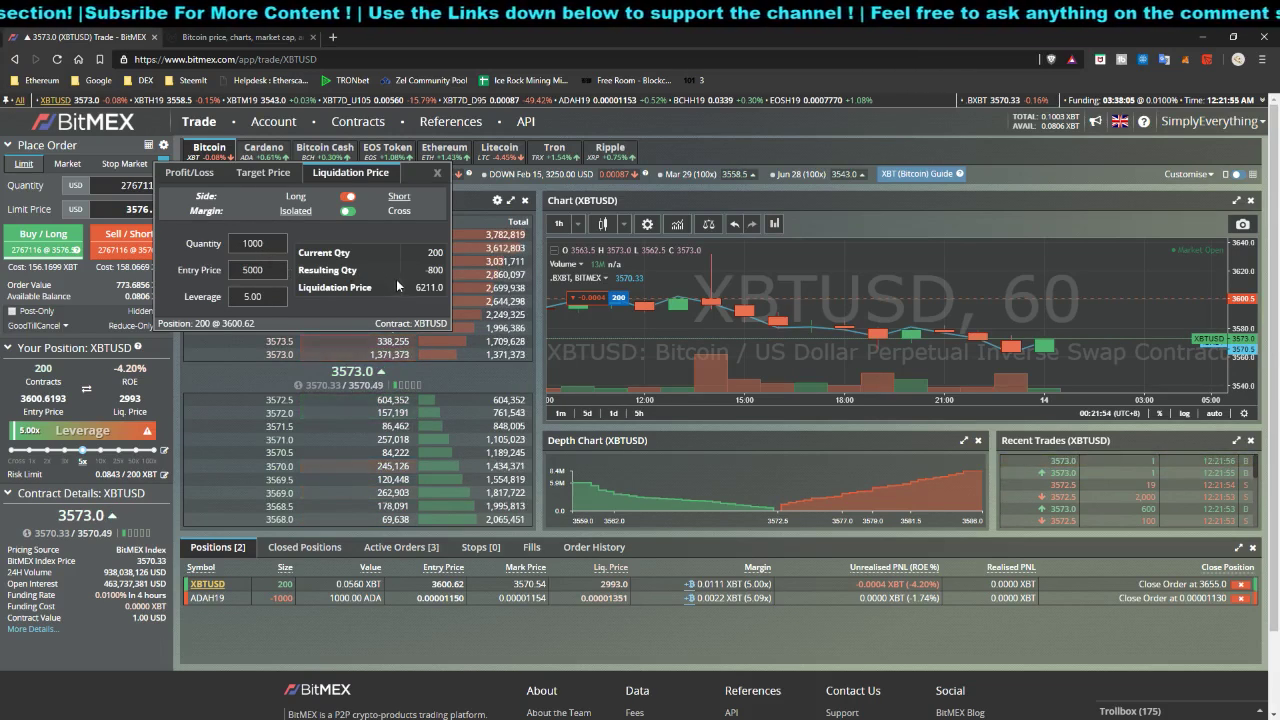
pyautogui.moveTo(397, 290); pyautogui.dragTo(446, 288)
pyautogui.click(255, 270)
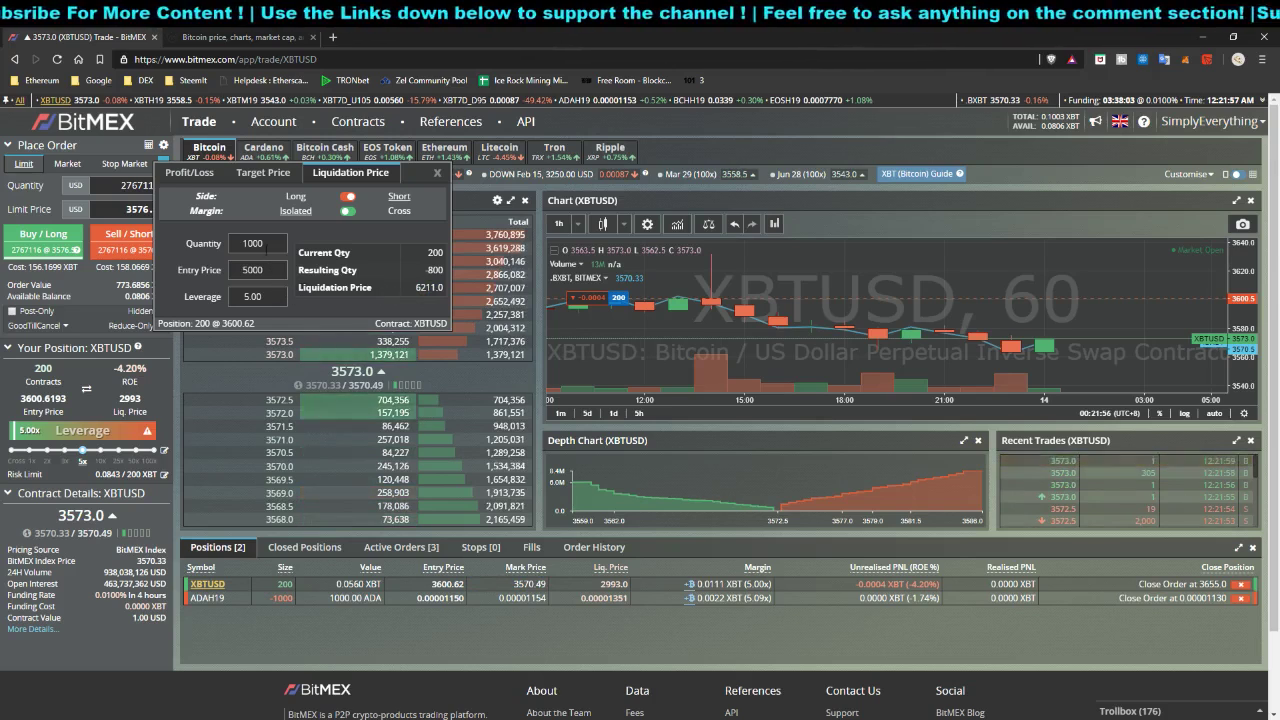
# Set the quantity to 1200 and compare the liquidation price for the Long and Short sides, ending on Short
pyautogui.doubleClick(246, 243)
pyautogui.write('1')
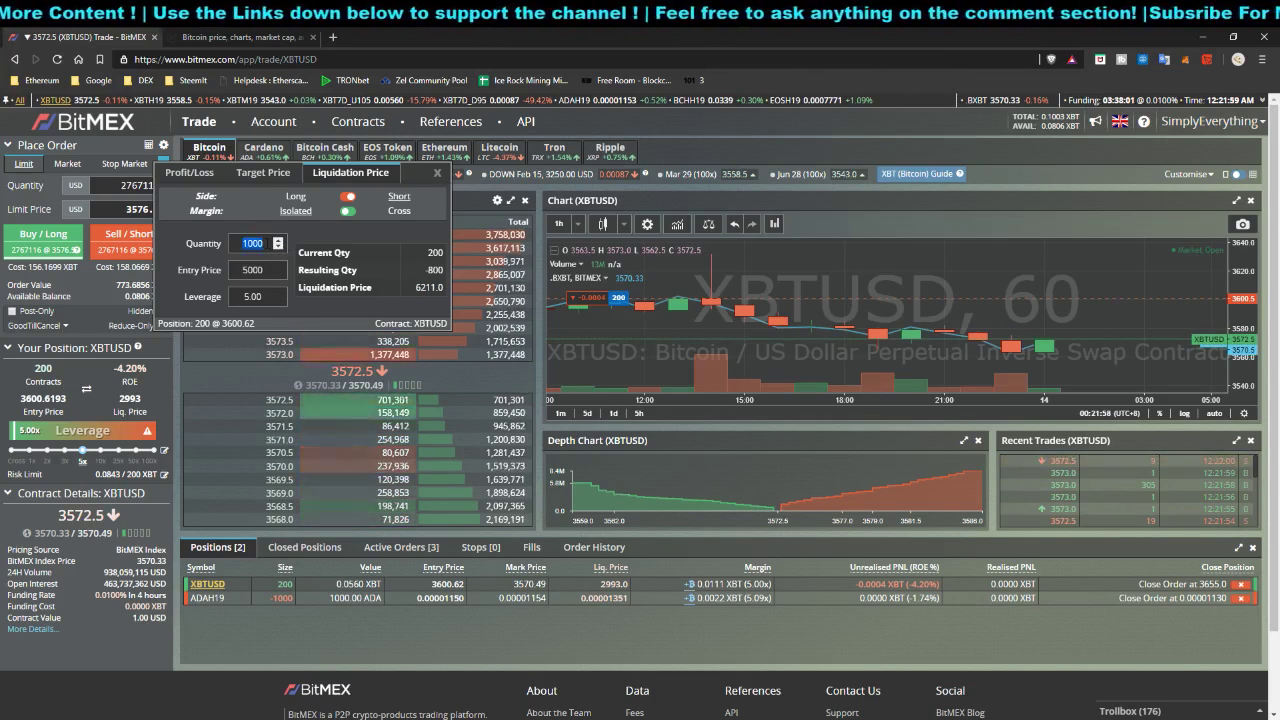
pyautogui.write('200')
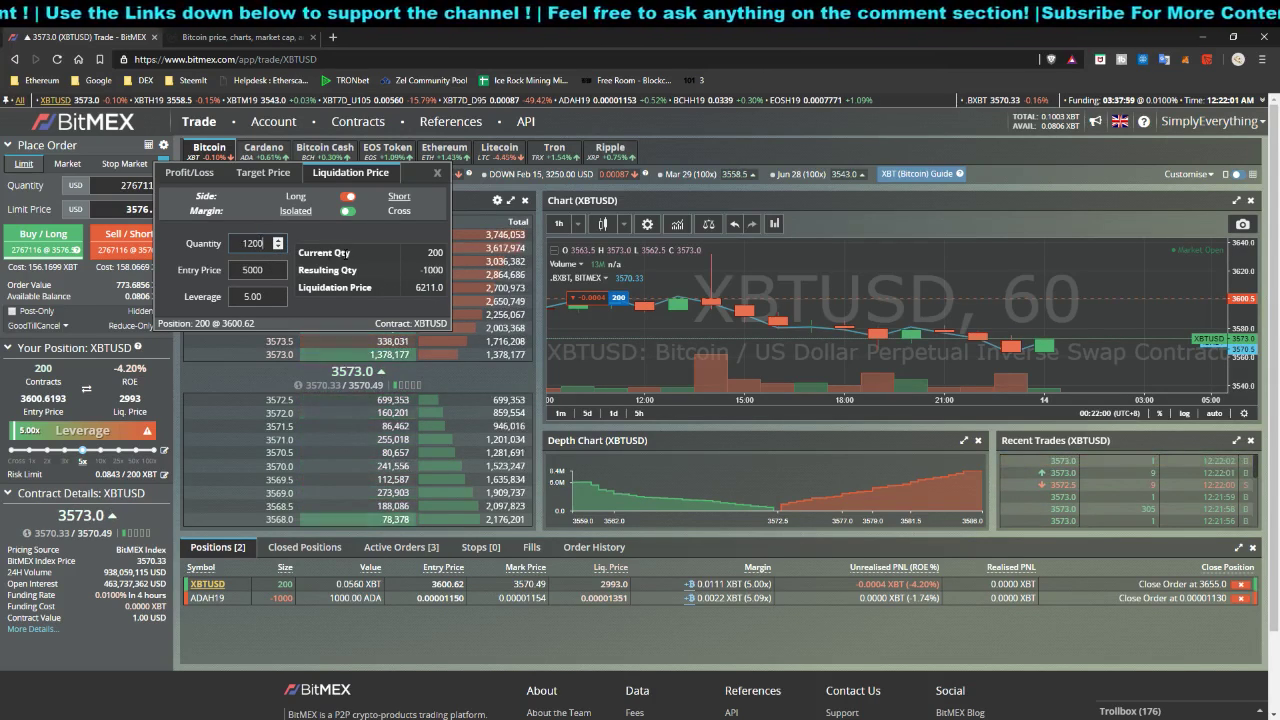
pyautogui.doubleClick(435, 252)
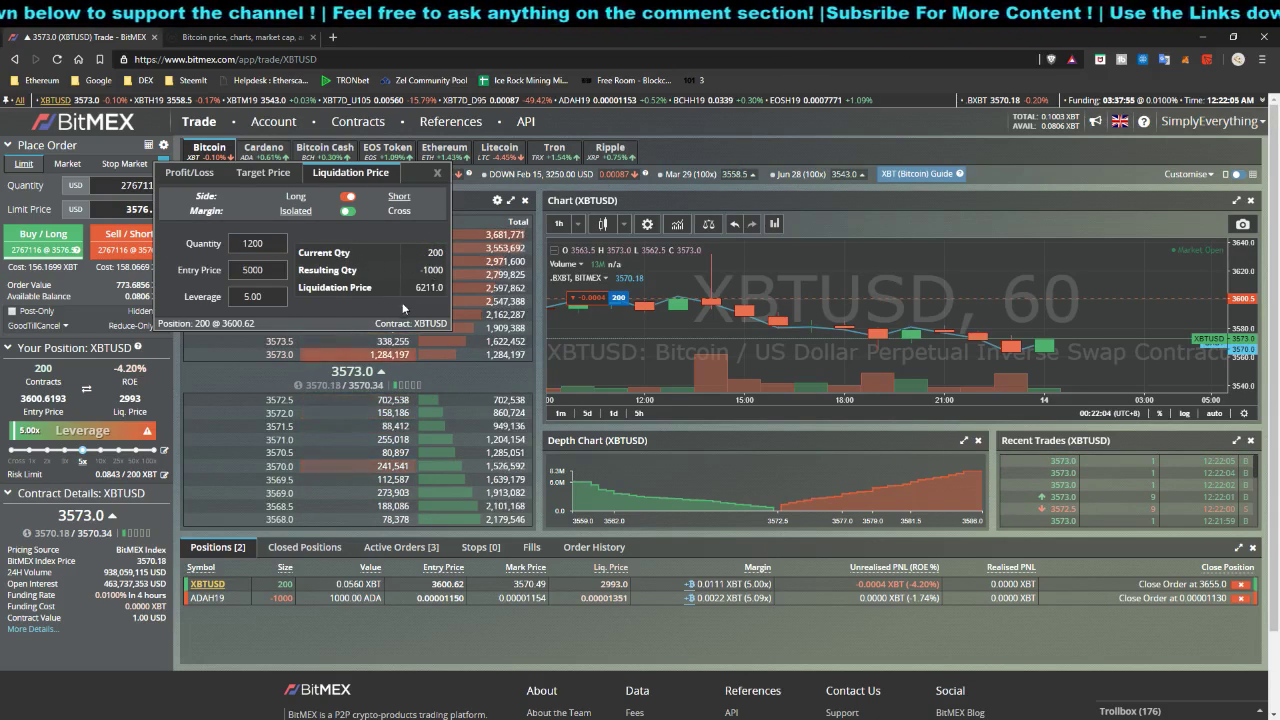
pyautogui.click(294, 196)
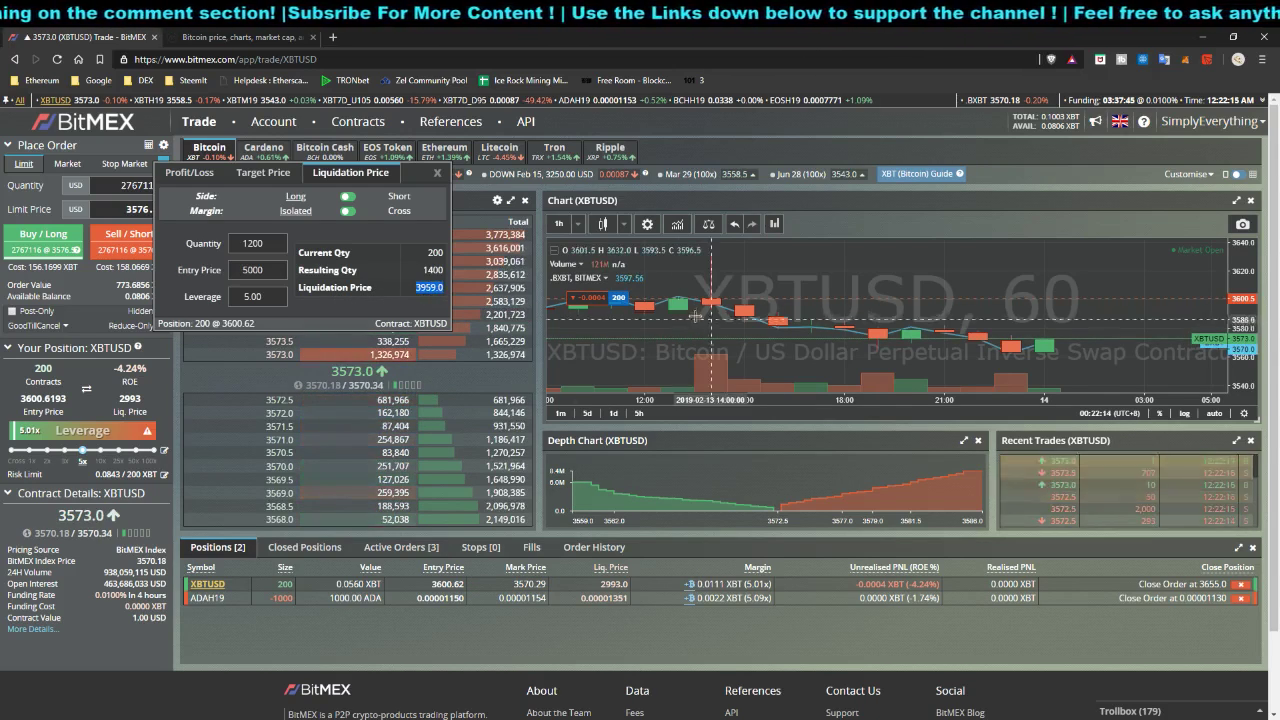
pyautogui.click(348, 197)
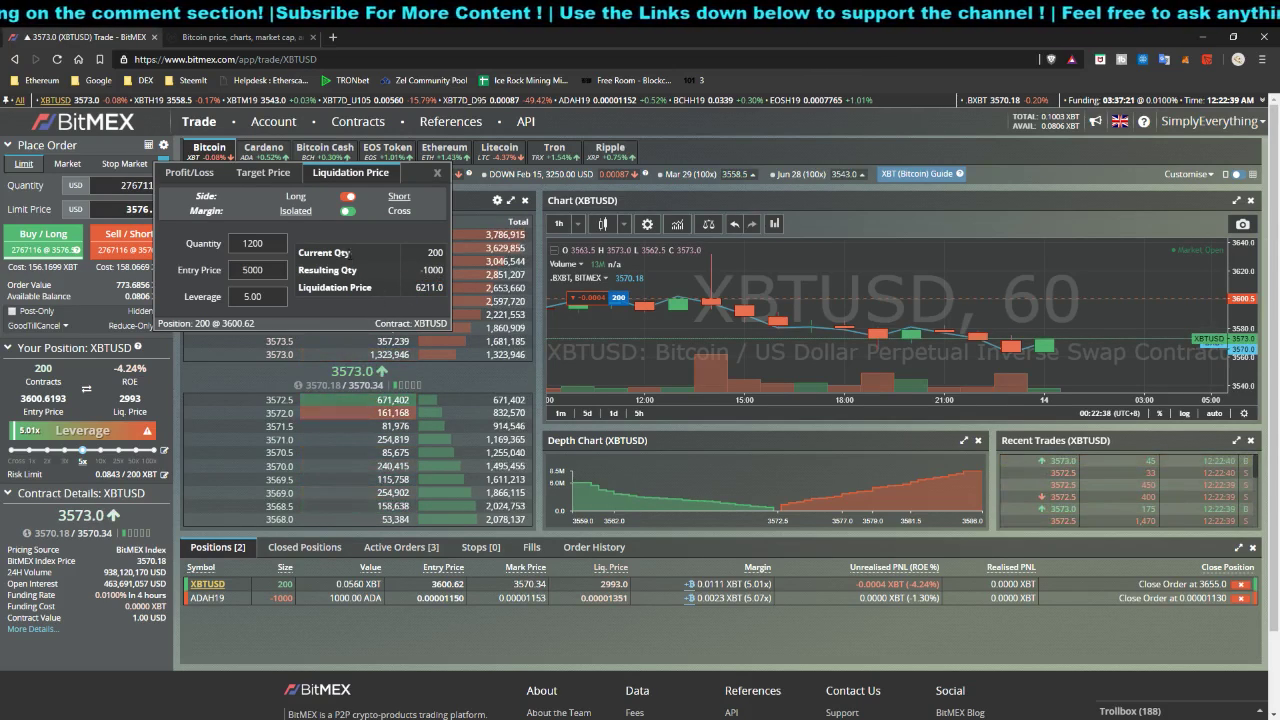
# Review the Target Price, Profit/Loss and Liquidation Price calculations, and close the calculator
pyautogui.click(250, 174)
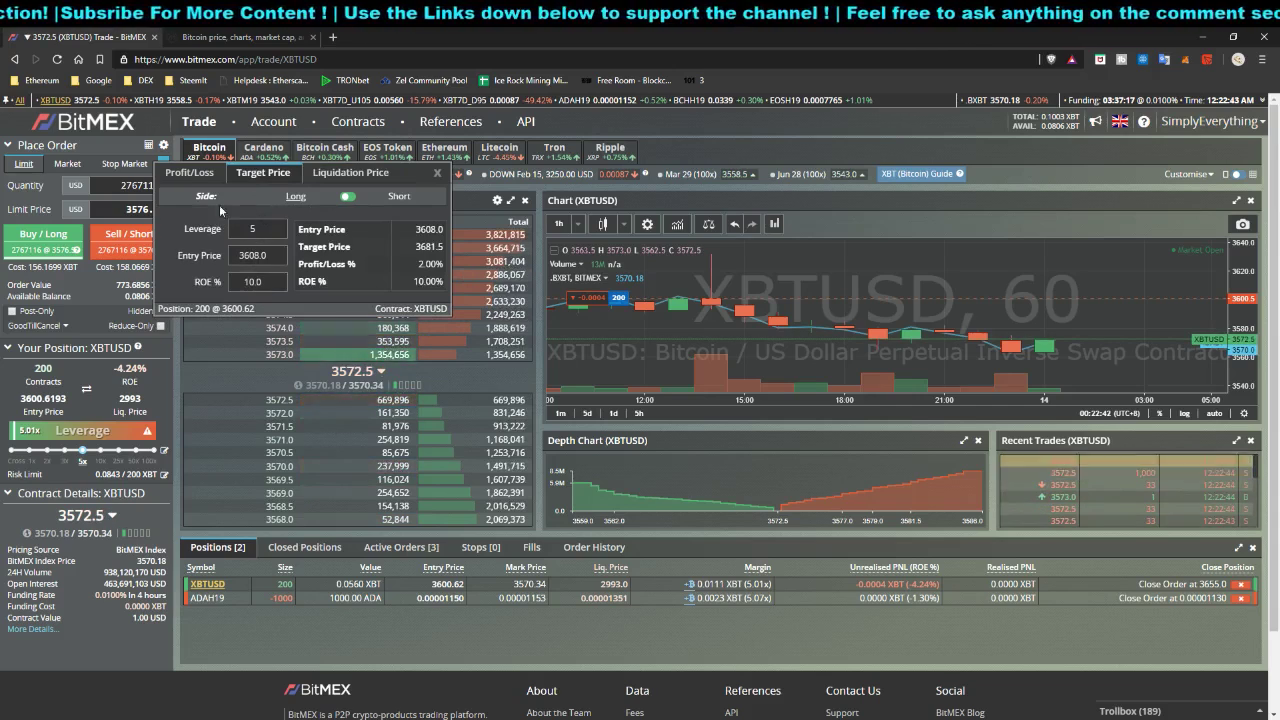
pyautogui.click(190, 172)
pyautogui.click(268, 172)
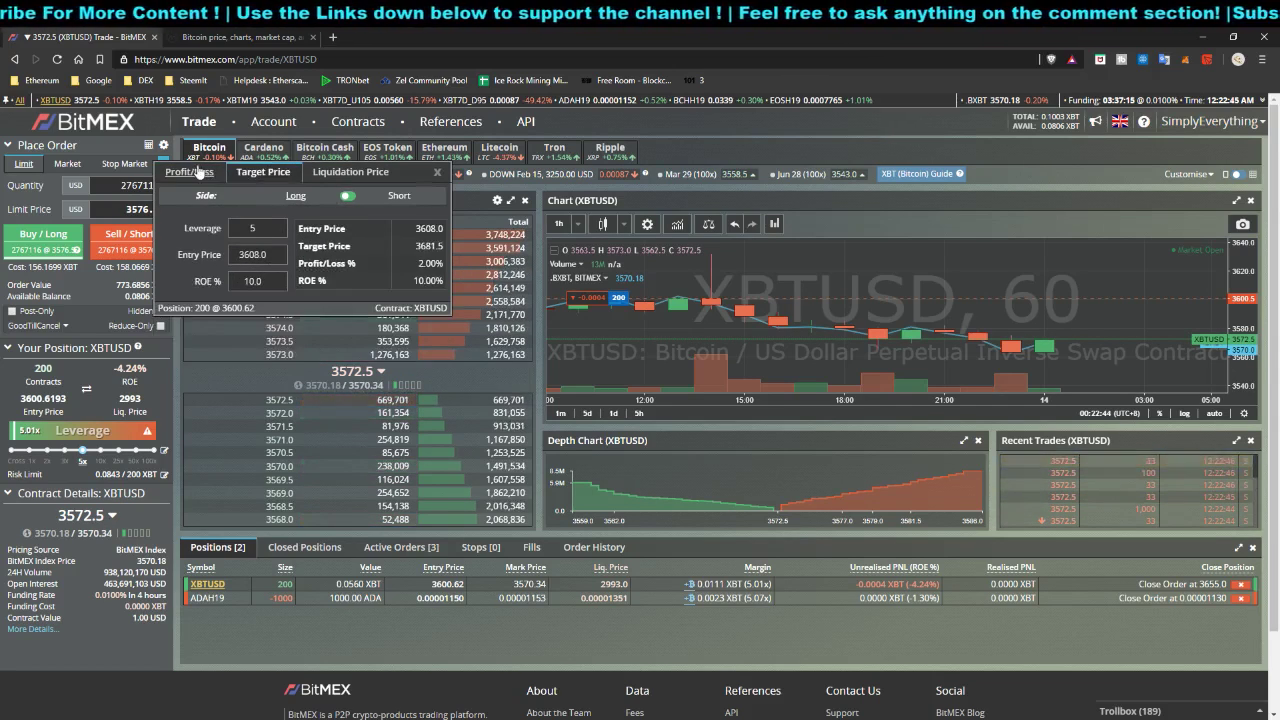
pyautogui.click(350, 172)
pyautogui.click(190, 172)
pyautogui.click(264, 172)
pyautogui.click(190, 172)
pyautogui.click(350, 172)
pyautogui.click(264, 172)
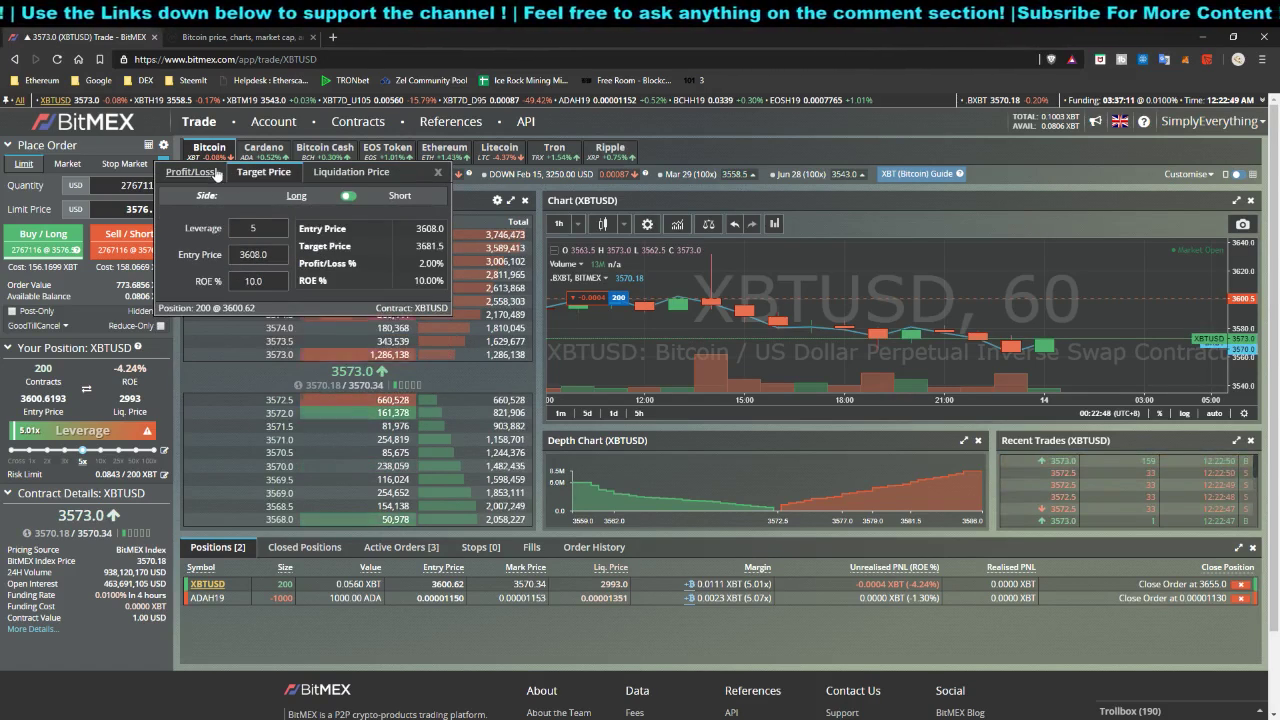
pyautogui.click(190, 172)
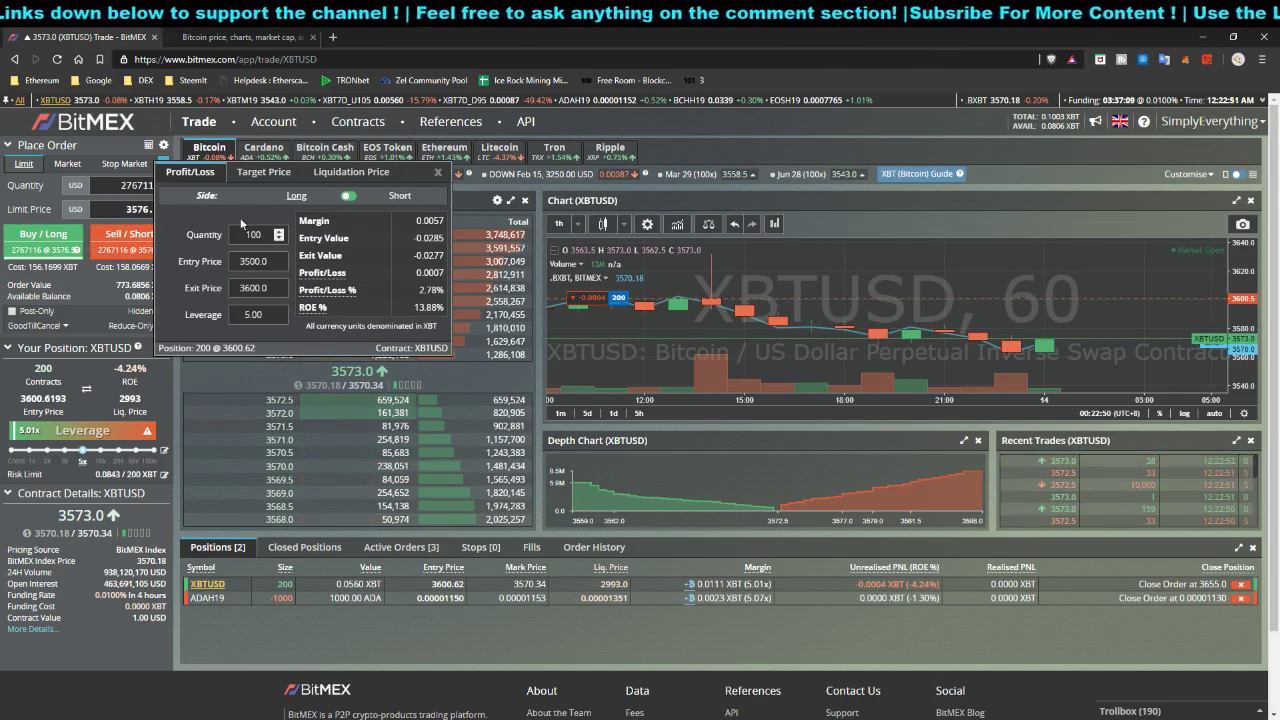
pyautogui.click(350, 172)
pyautogui.click(264, 172)
pyautogui.click(190, 172)
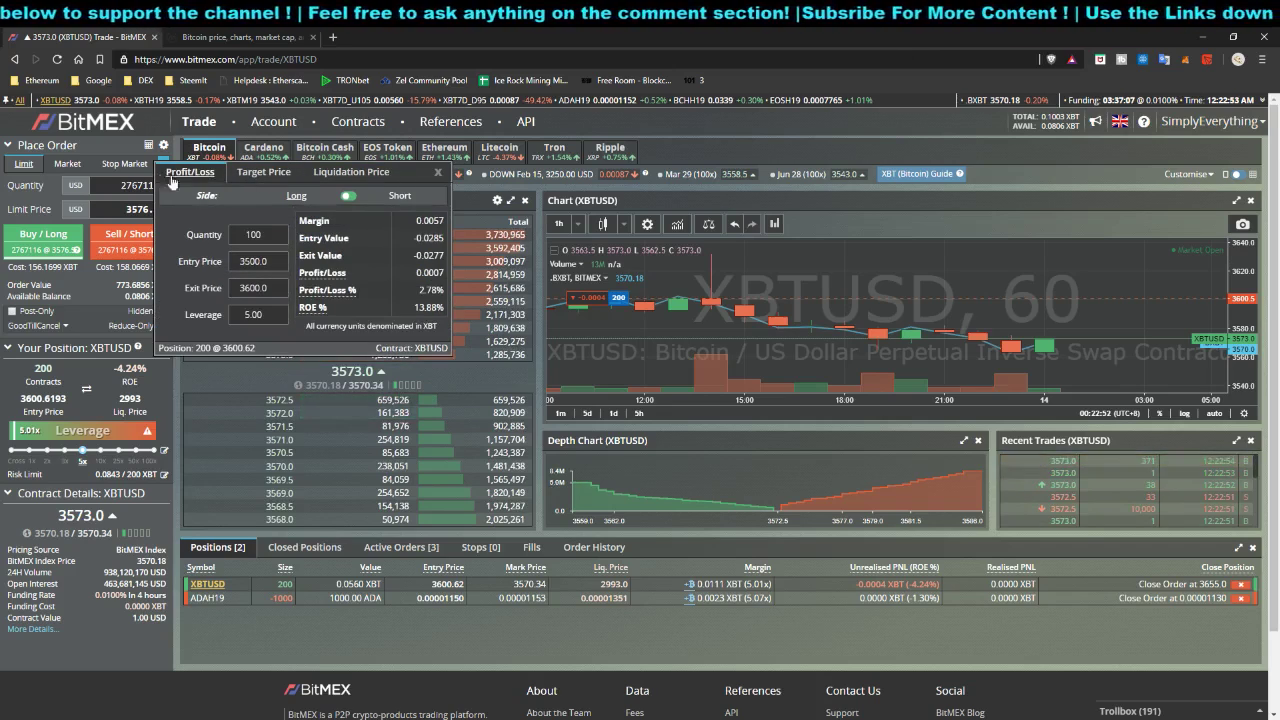
pyautogui.click(375, 174)
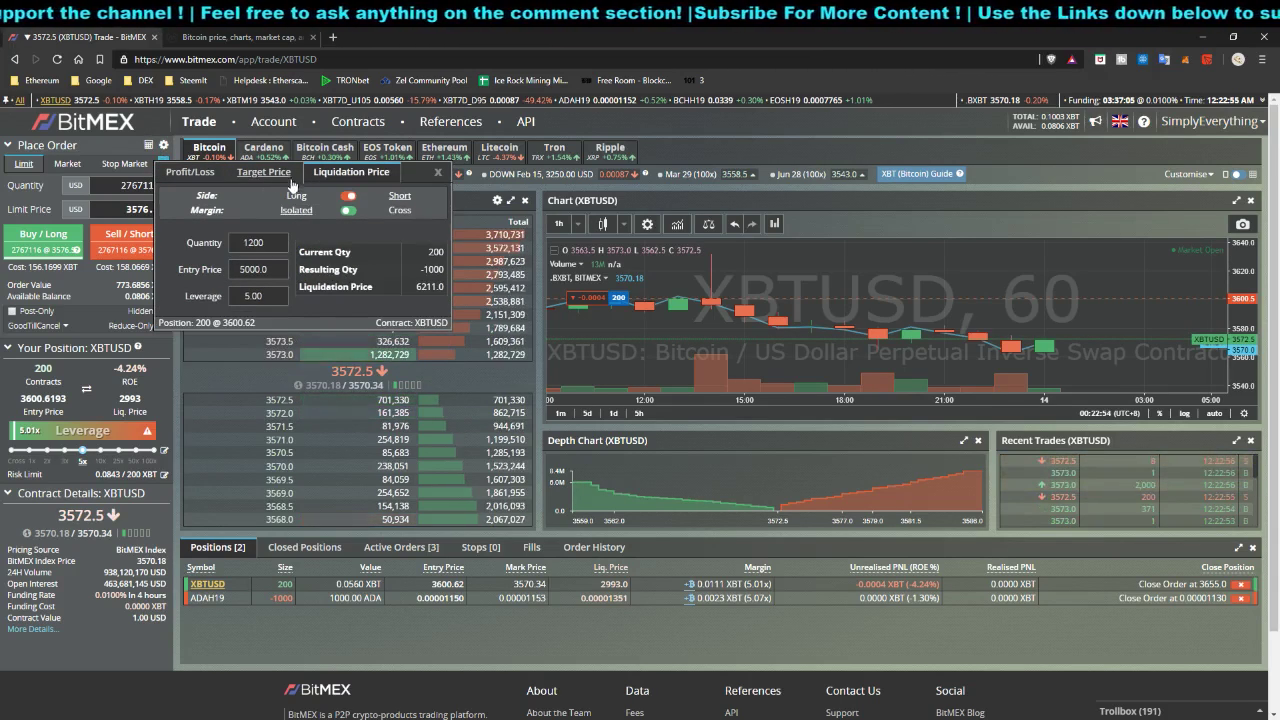
pyautogui.click(438, 174)
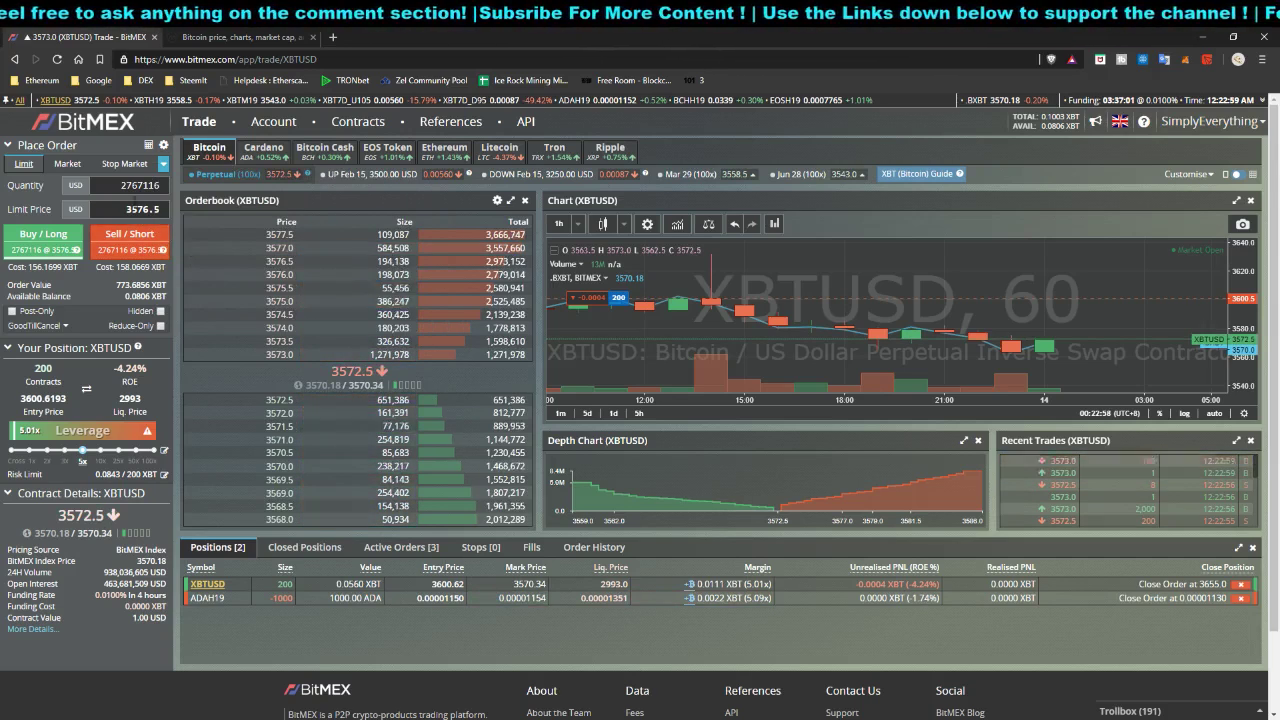
# Prepare a limit order with quantity 100 and limit price 3500, checking the Market order form along the way
pyautogui.write('00')
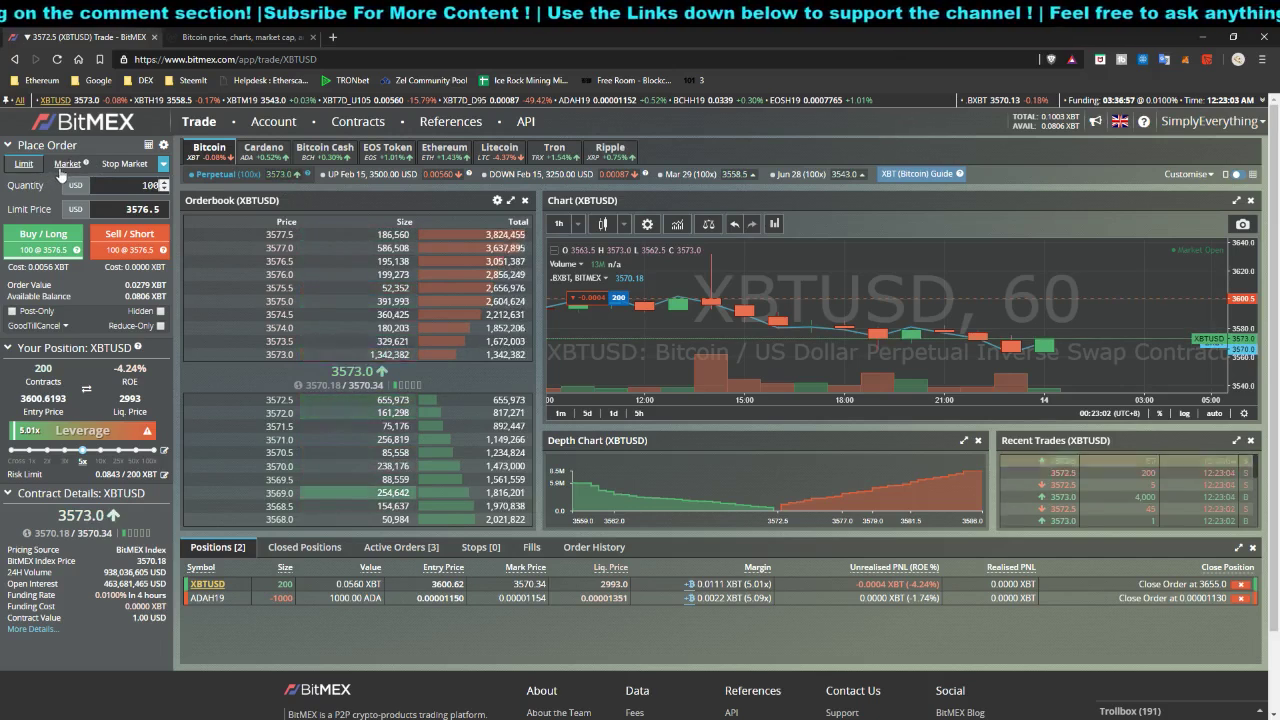
pyautogui.click(64, 164)
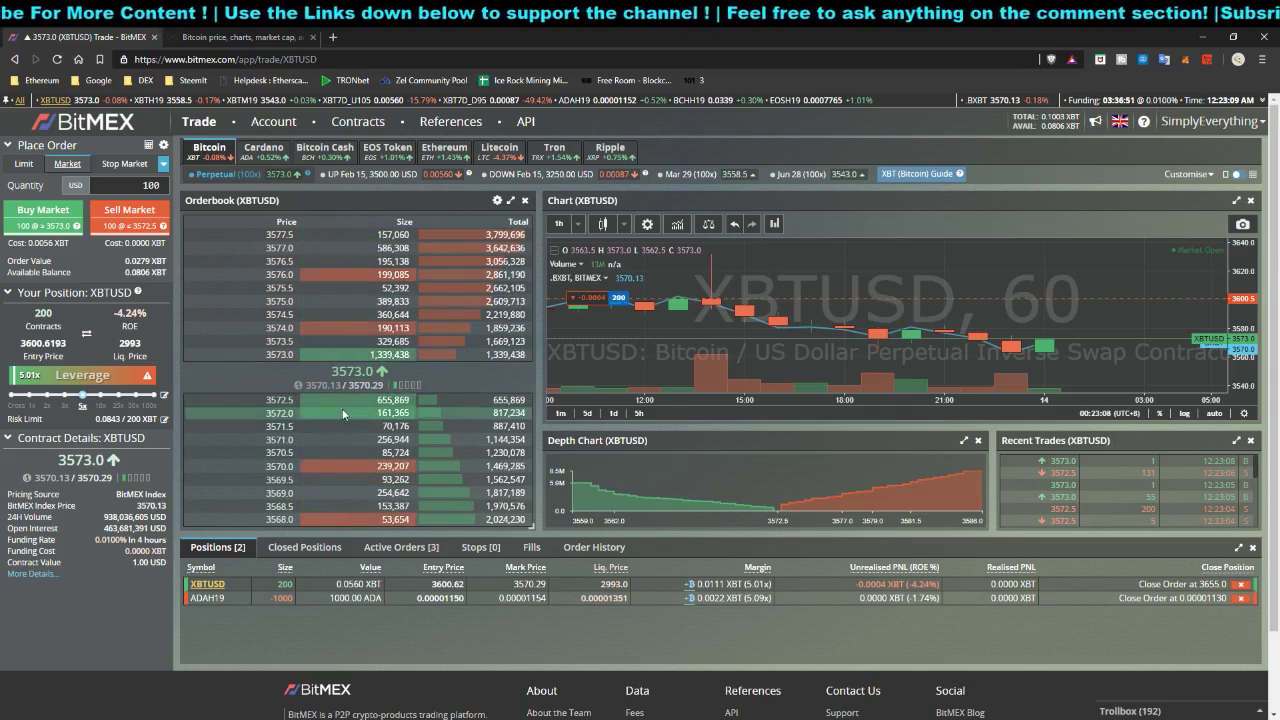
pyautogui.click(23, 163)
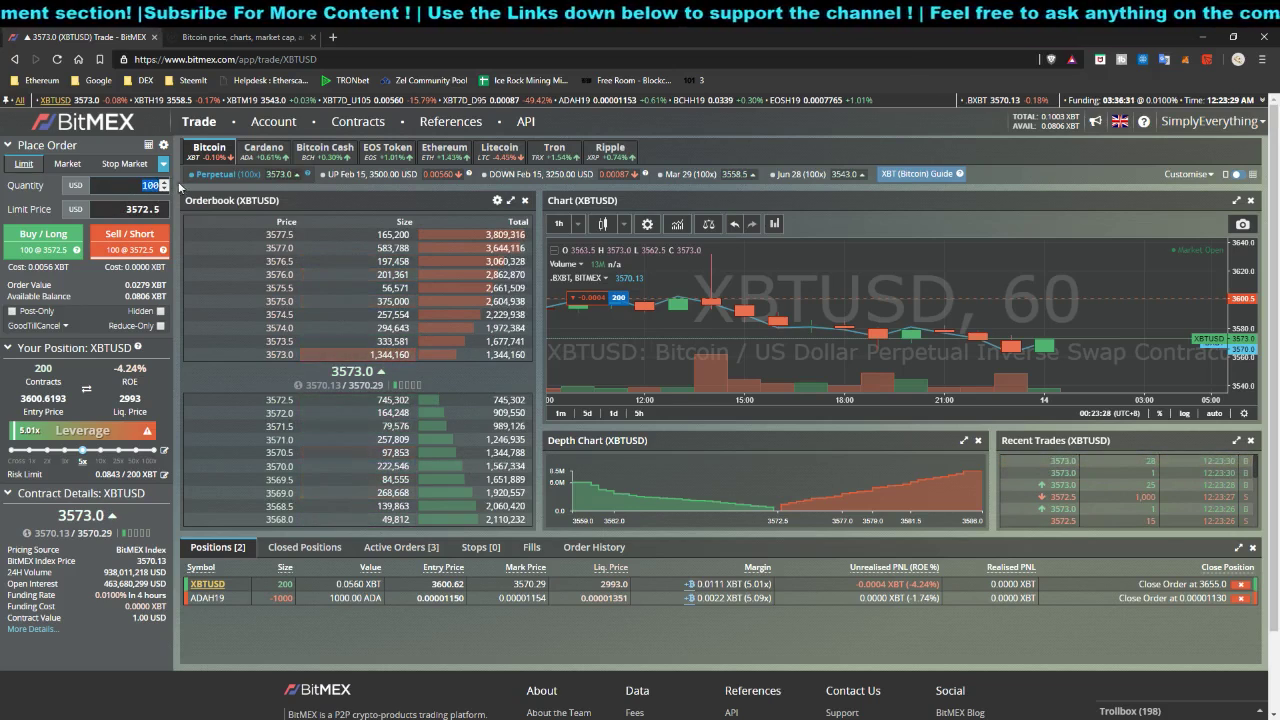
pyautogui.click(140, 209)
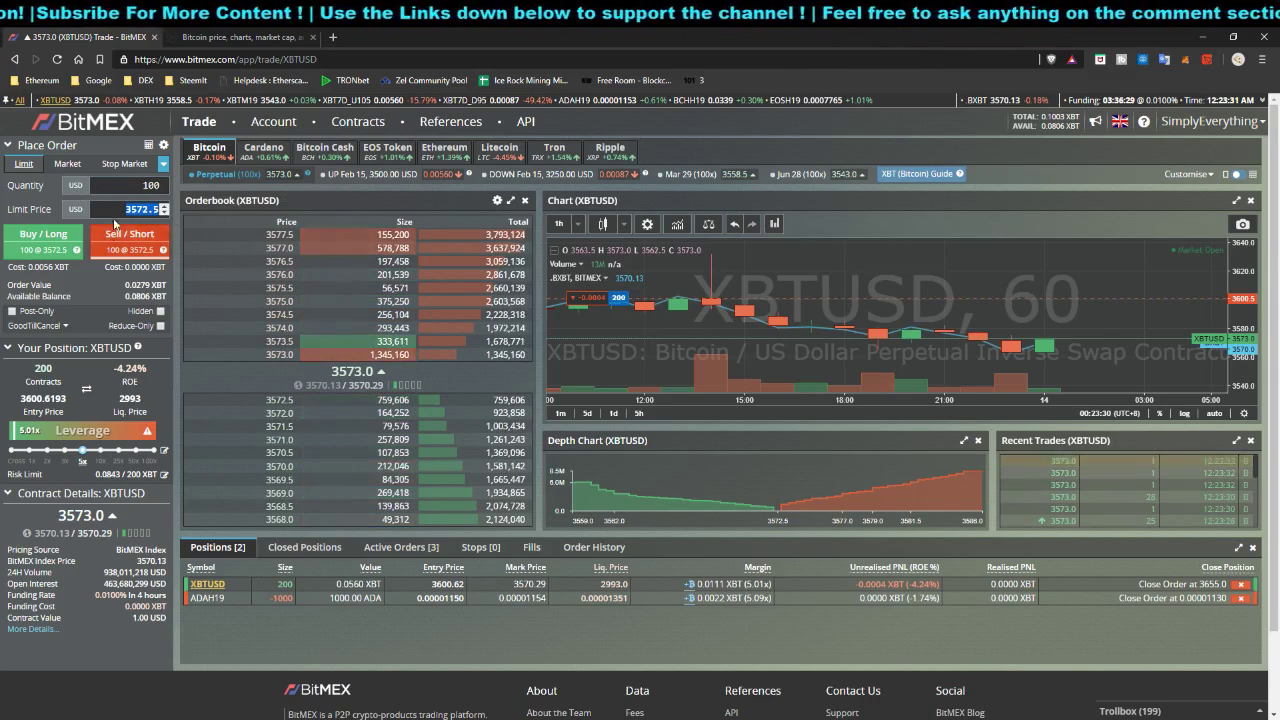
pyautogui.write('3500')
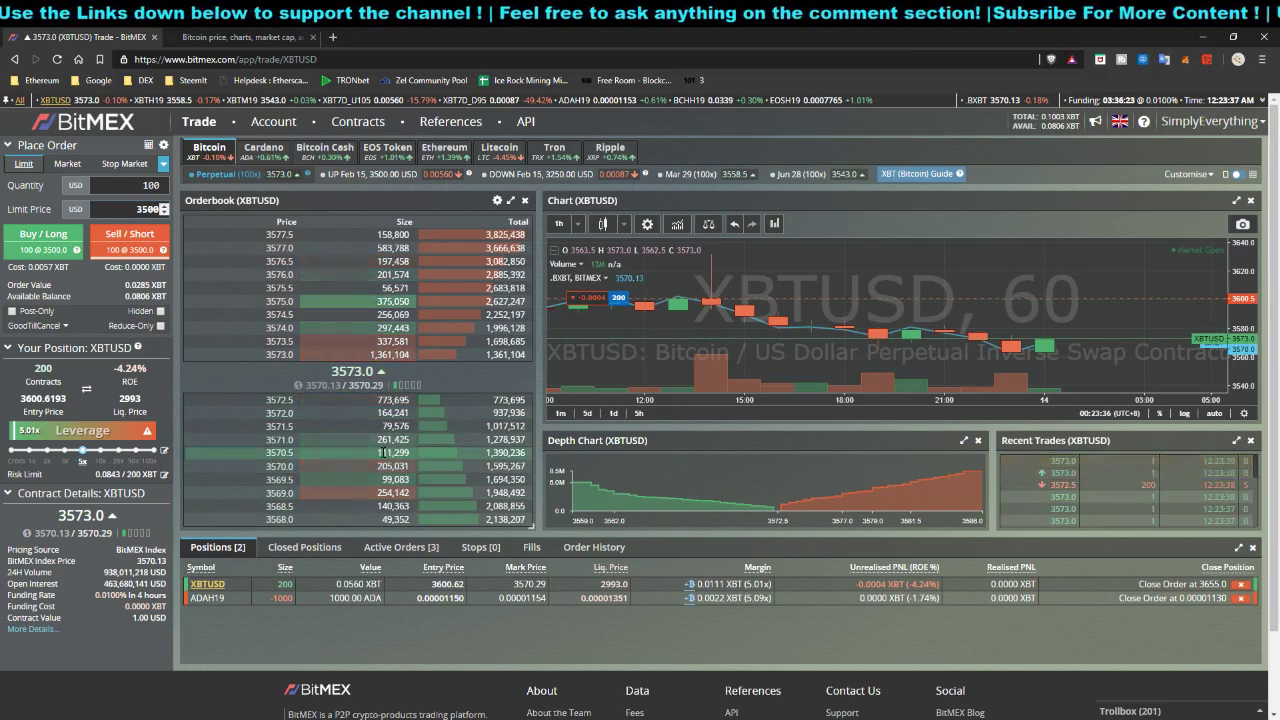
# Examine the two XBTUSD limit orders among the active orders and return to the open positions
pyautogui.click(392, 550)
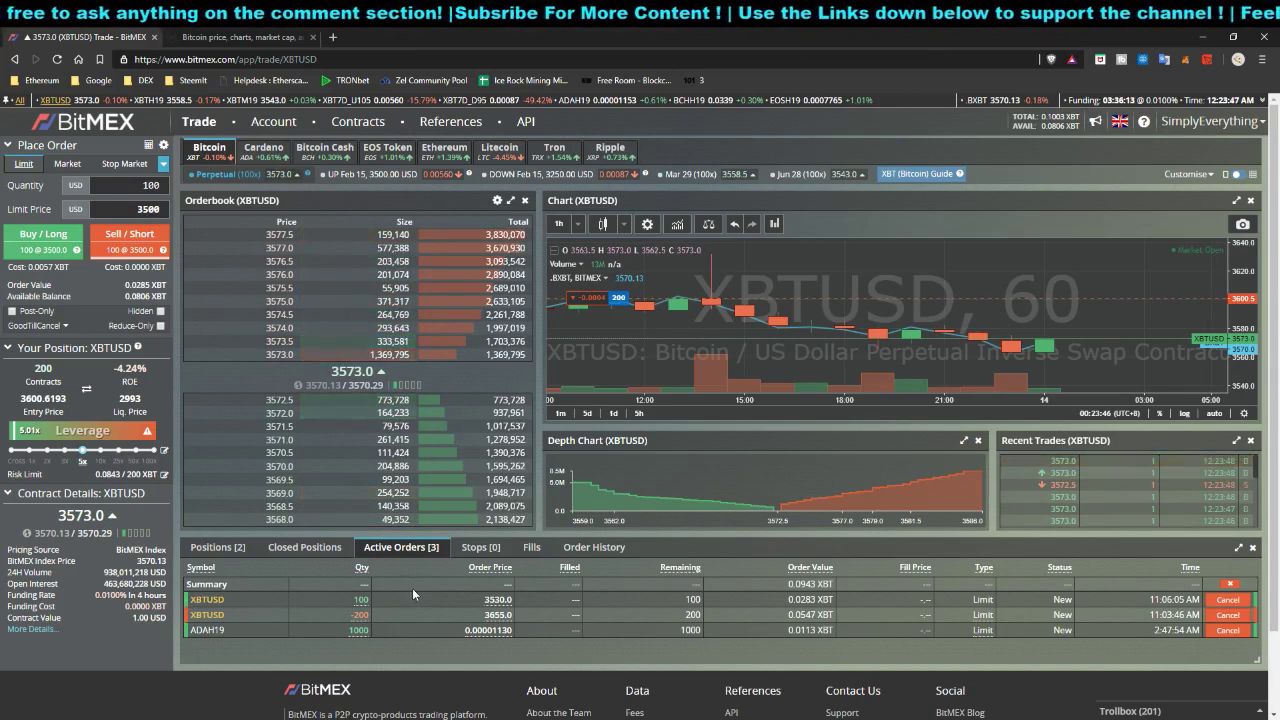
pyautogui.doubleClick(207, 600)
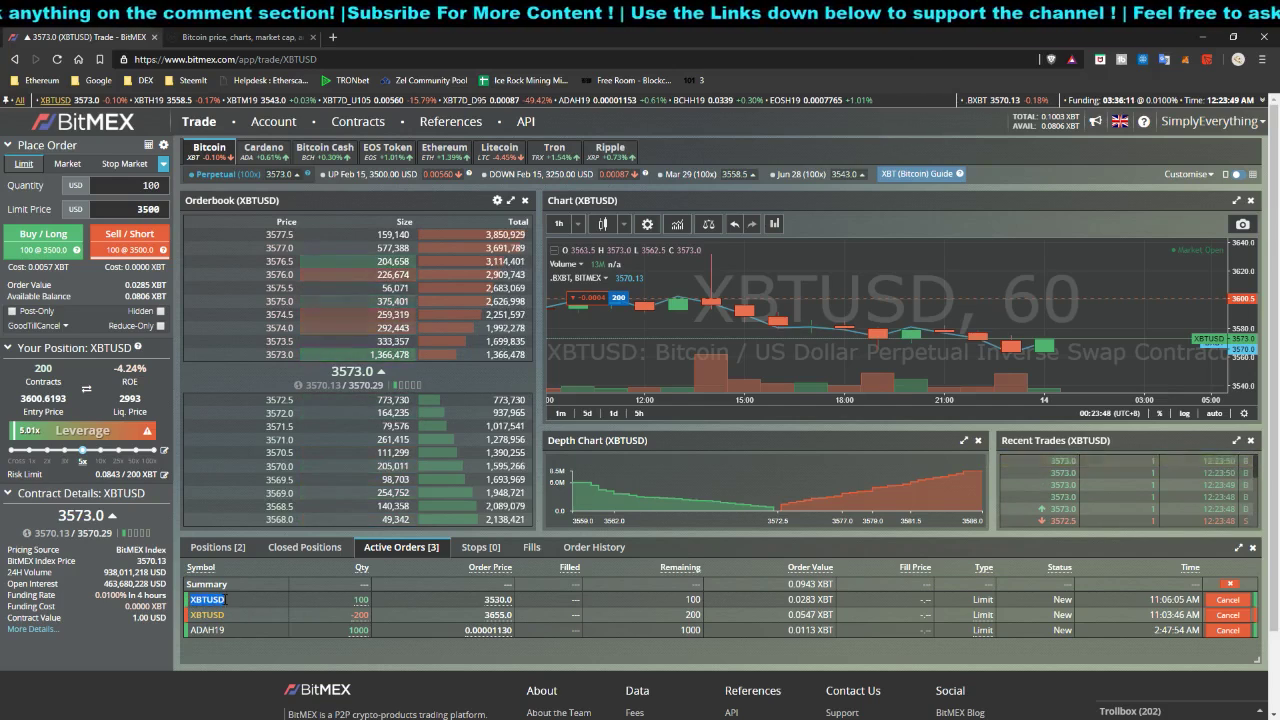
pyautogui.click(257, 600)
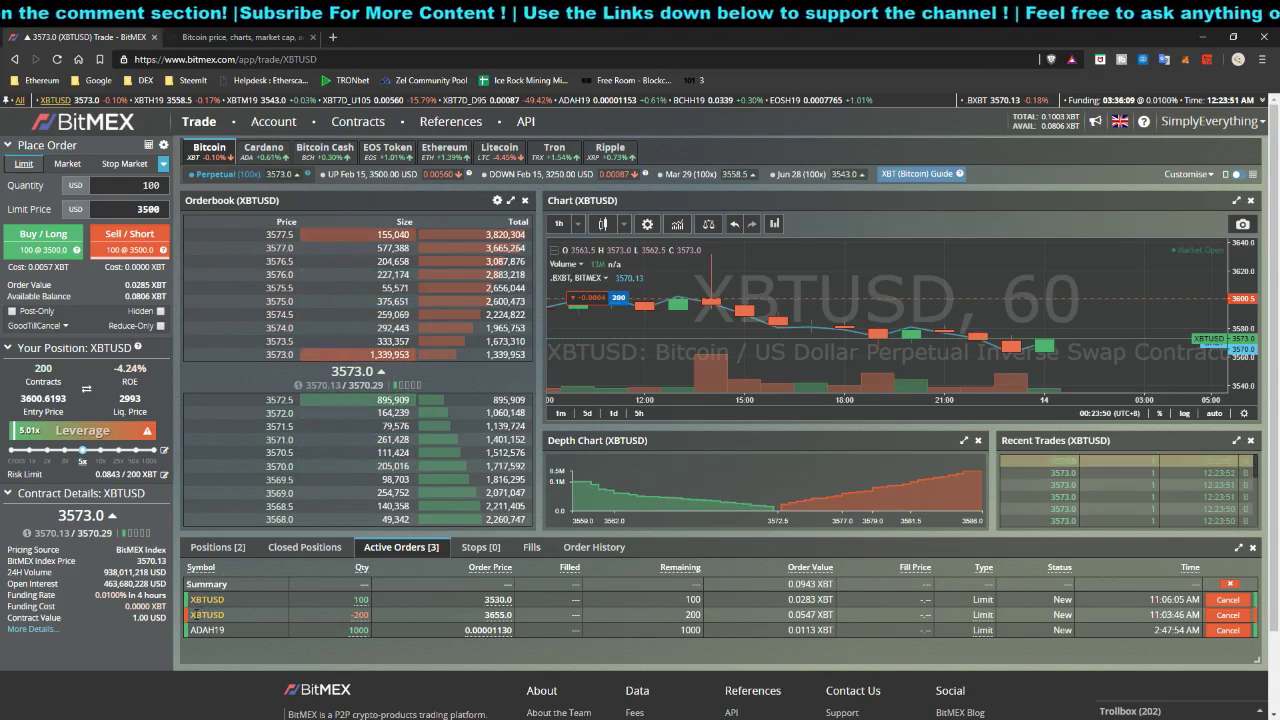
pyautogui.doubleClick(245, 612)
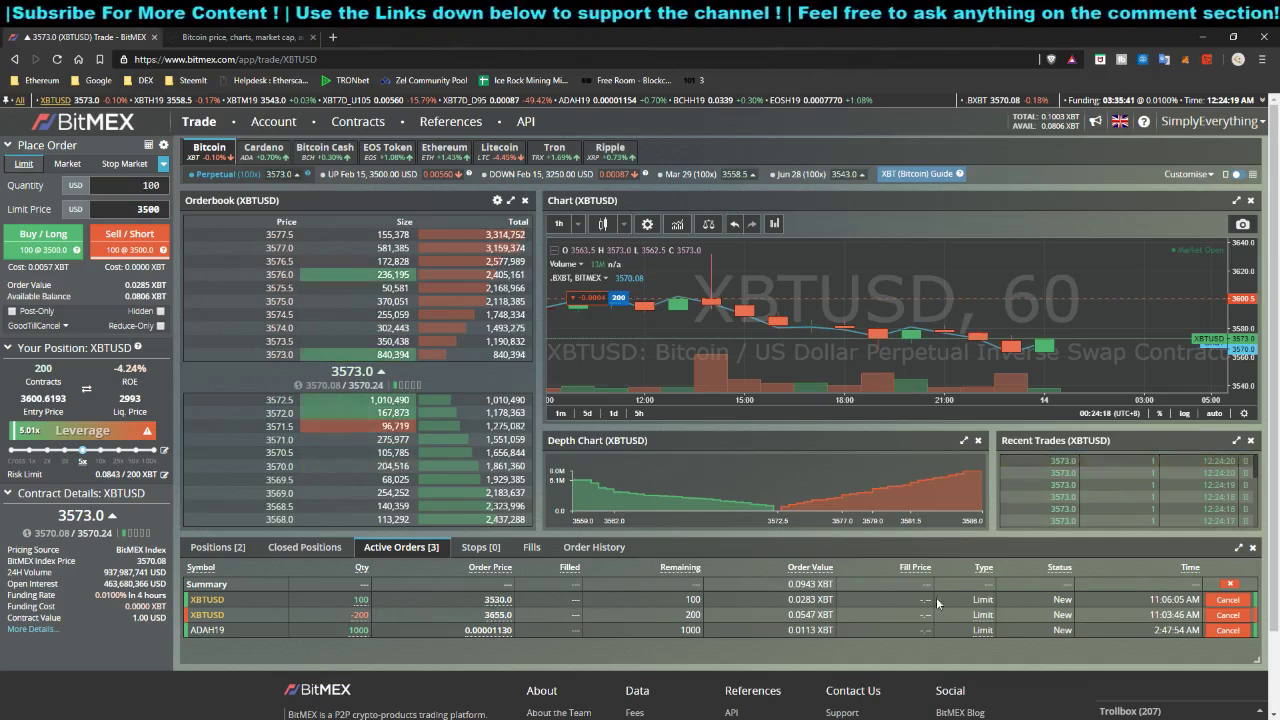
pyautogui.click(215, 547)
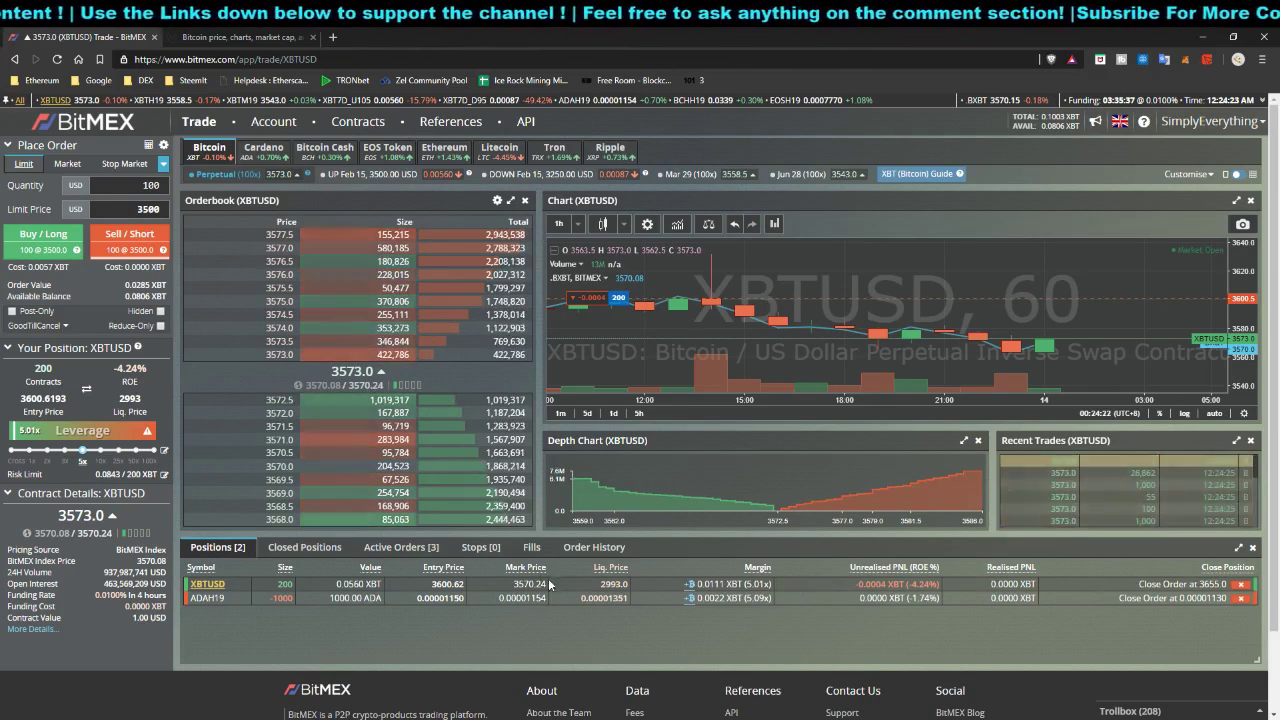
# Check the active orders, return to the open positions, and examine the XBTUSD position's entry and mark prices
pyautogui.click(401, 547)
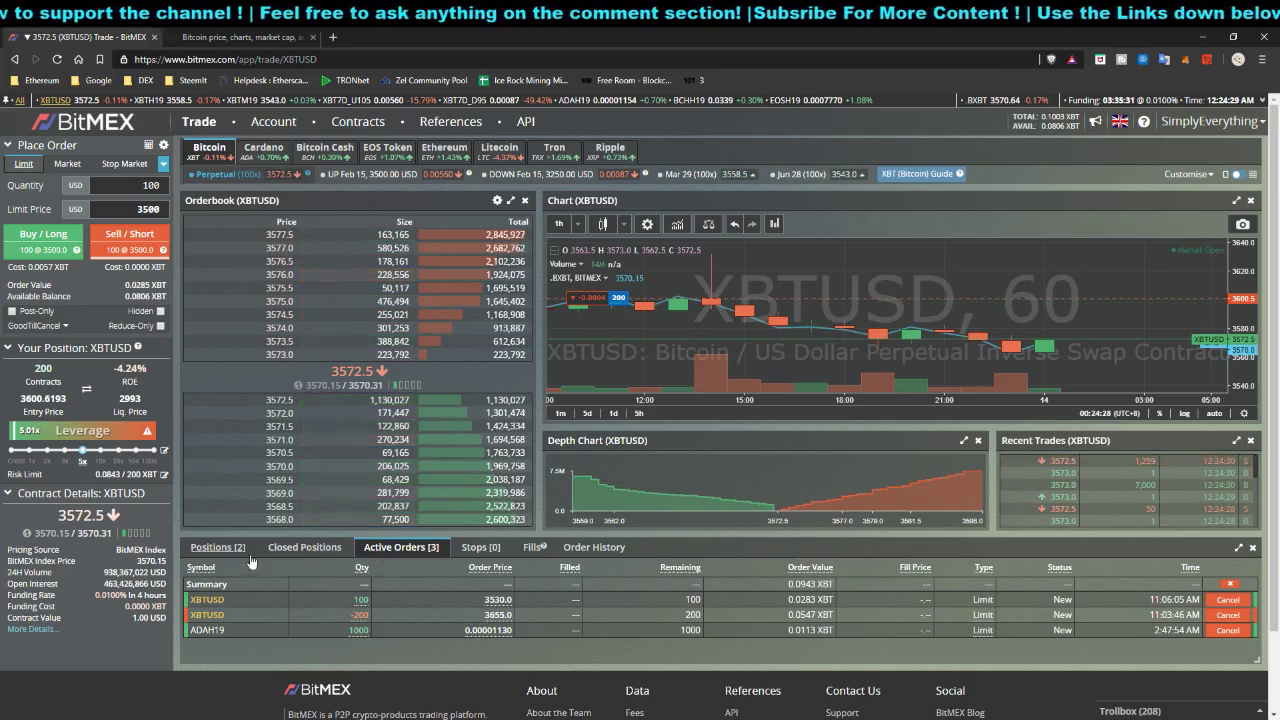
pyautogui.click(220, 548)
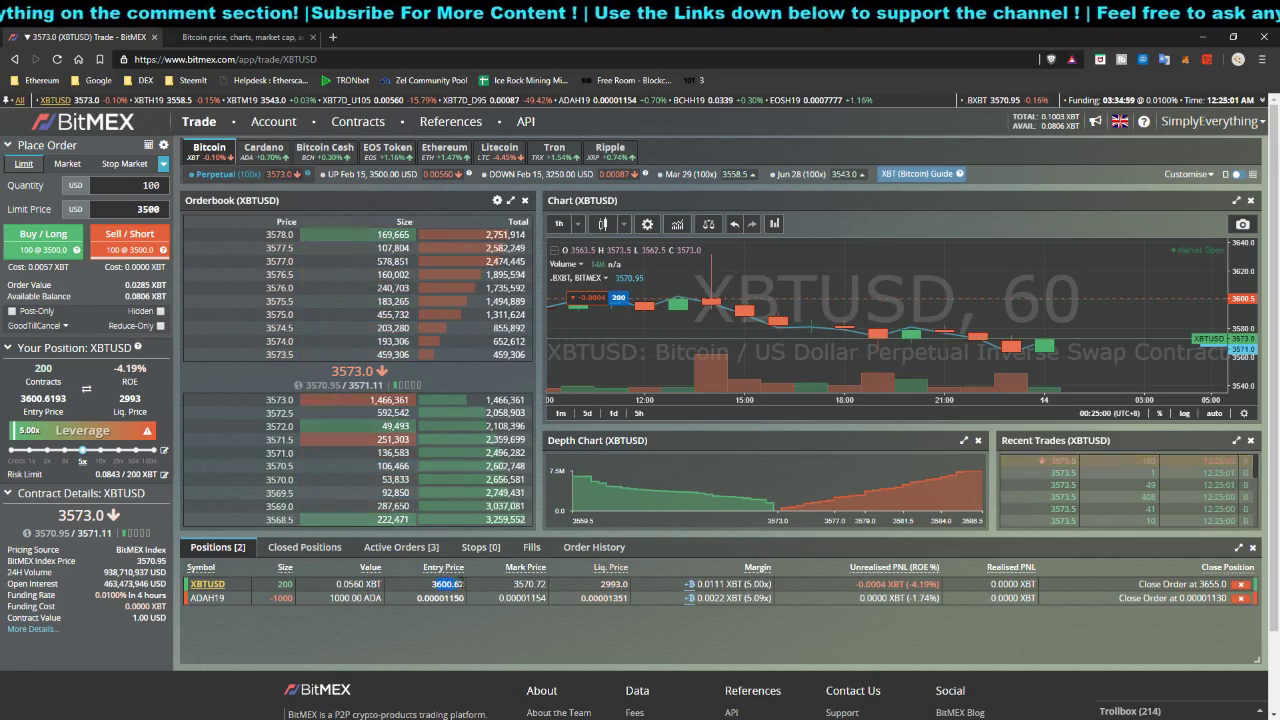
pyautogui.moveTo(505, 585); pyautogui.dragTo(543, 585)
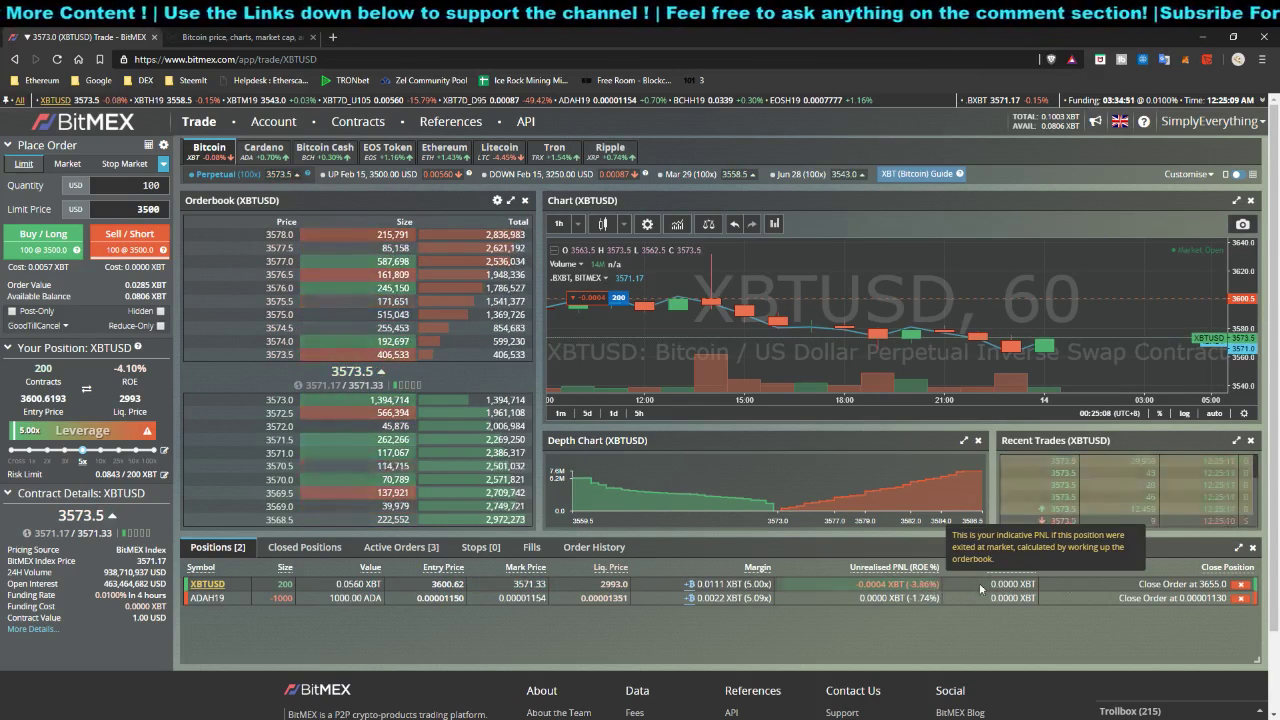
# View the Stop Market and Stop Limit order forms and the other advanced order types, and return to the Limit form
pyautogui.click(128, 163)
pyautogui.click(163, 166)
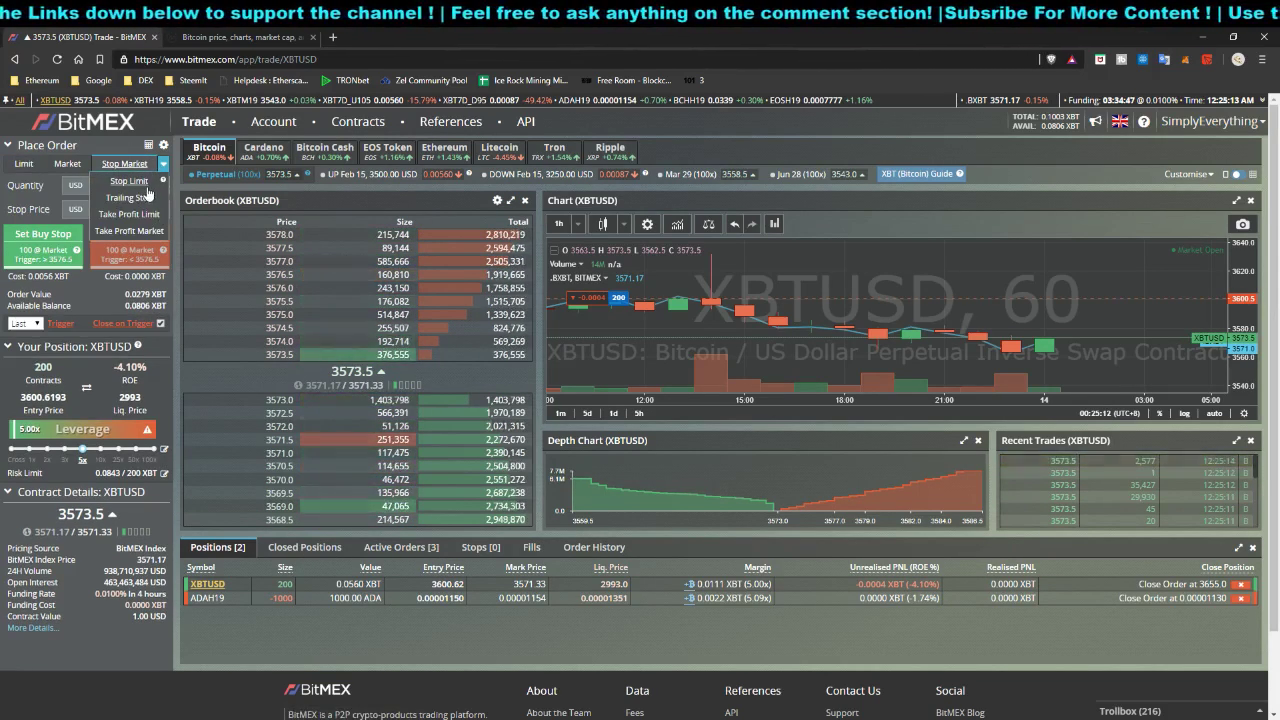
pyautogui.click(138, 182)
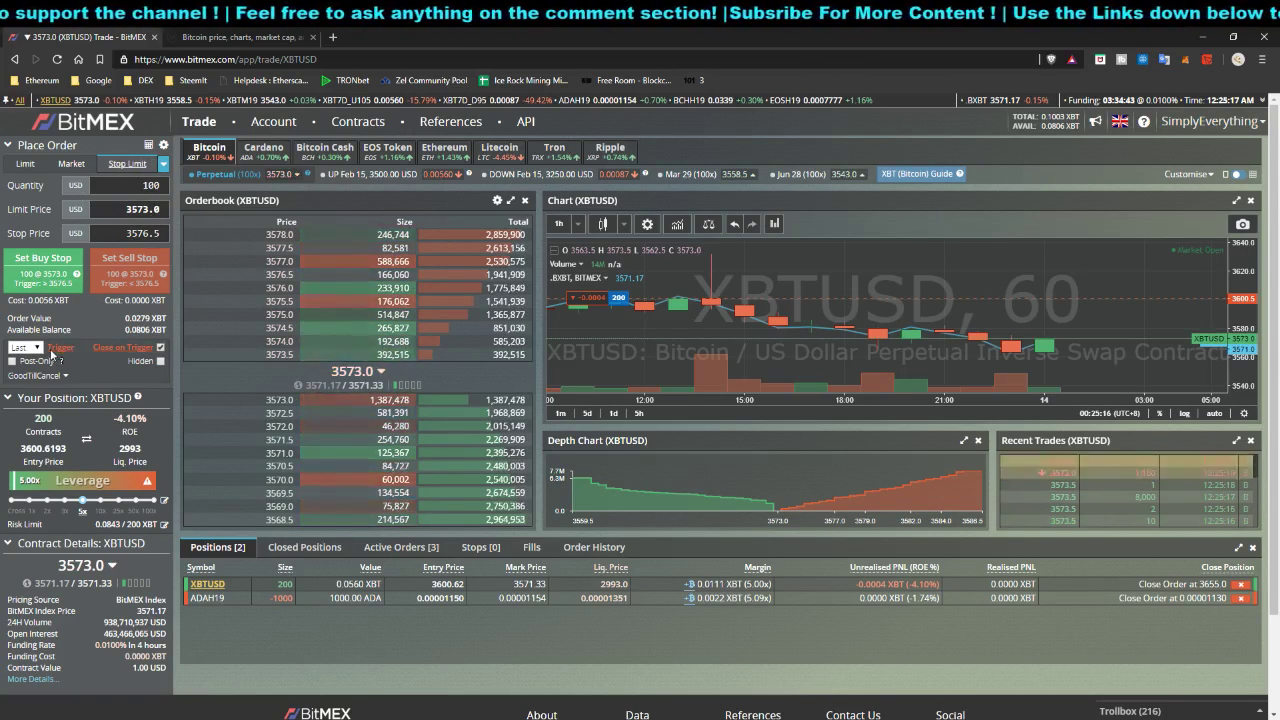
pyautogui.click(25, 163)
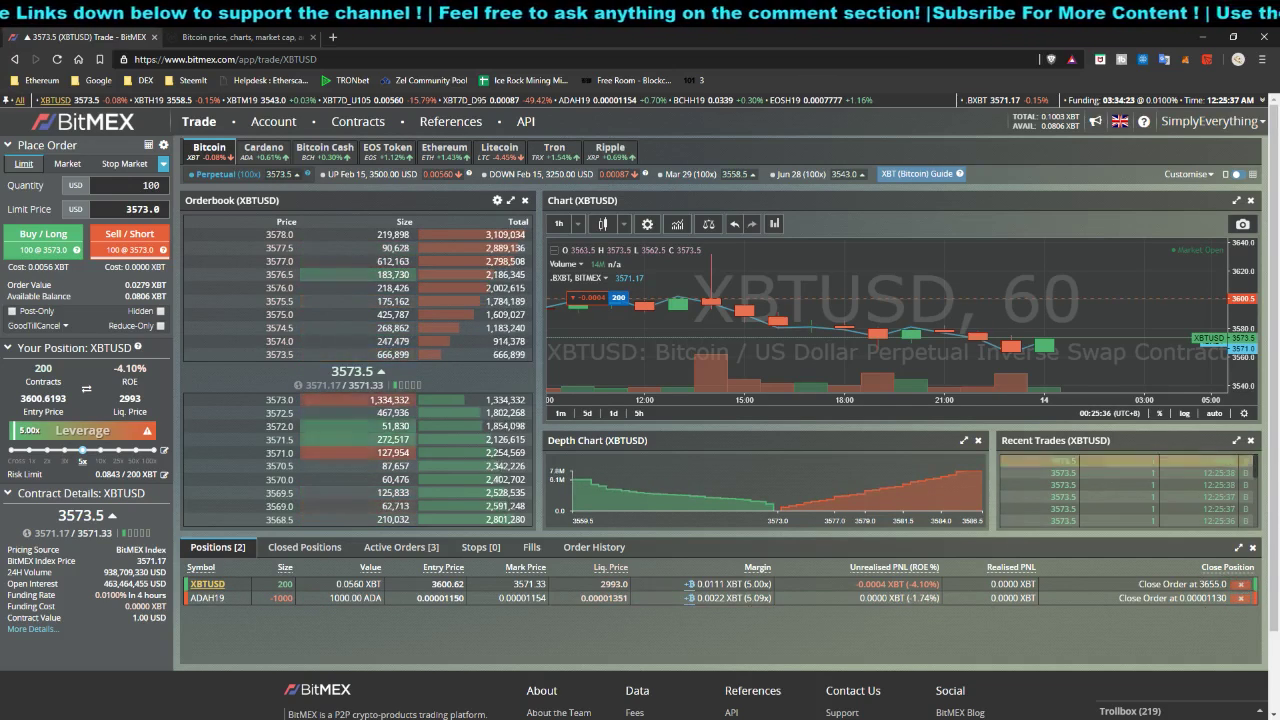
# Cancel the XBTUSD position's close order and open its closing limit price for editing
pyautogui.click(1240, 584)
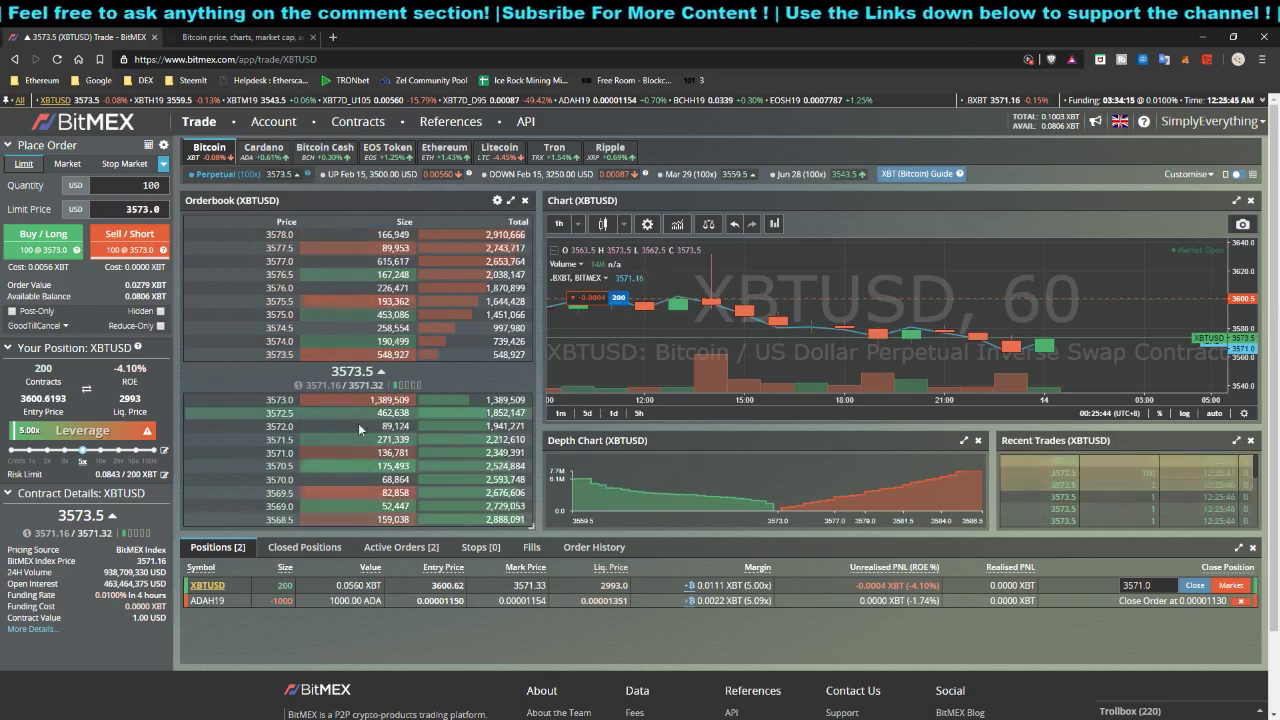
pyautogui.click(205, 586)
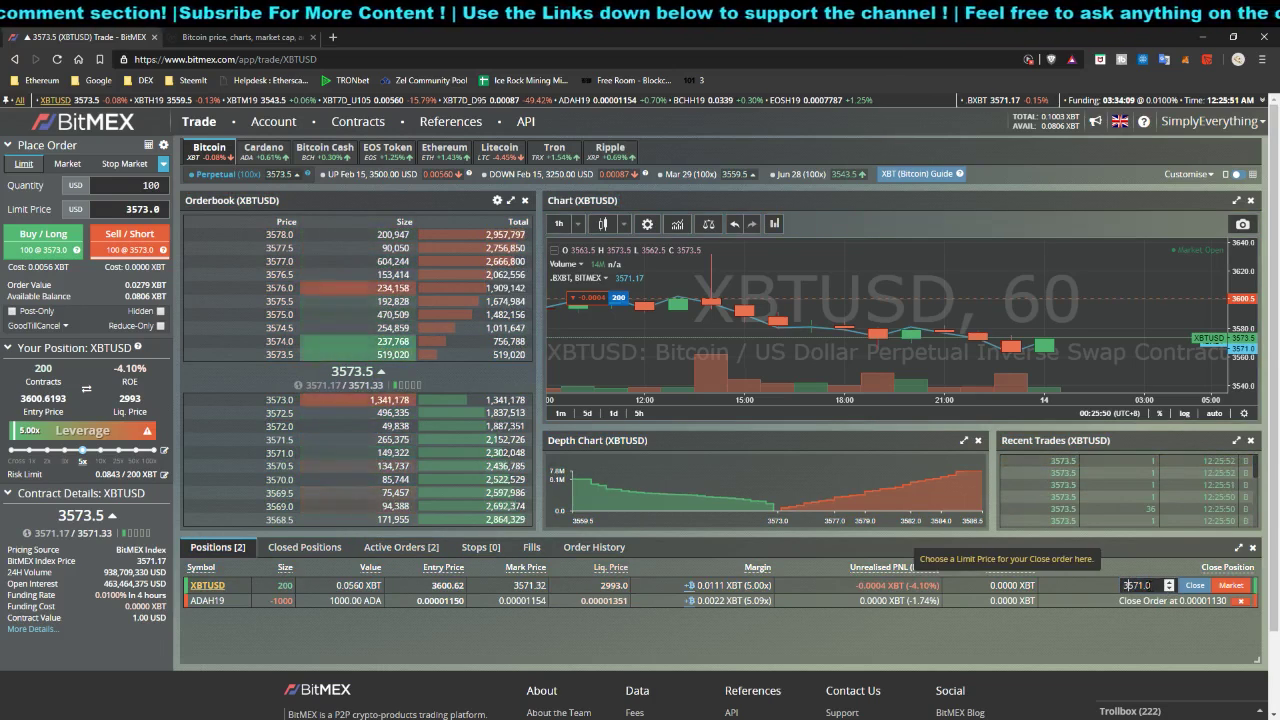
pyautogui.doubleClick(1126, 585)
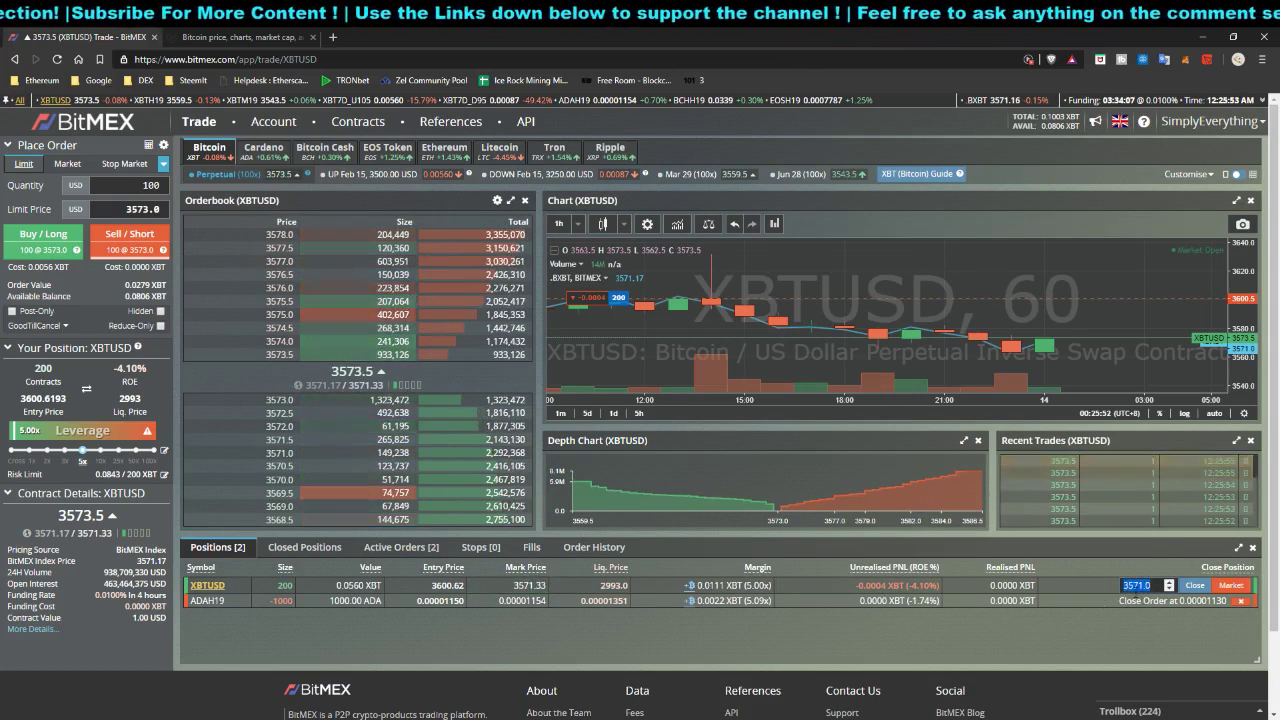
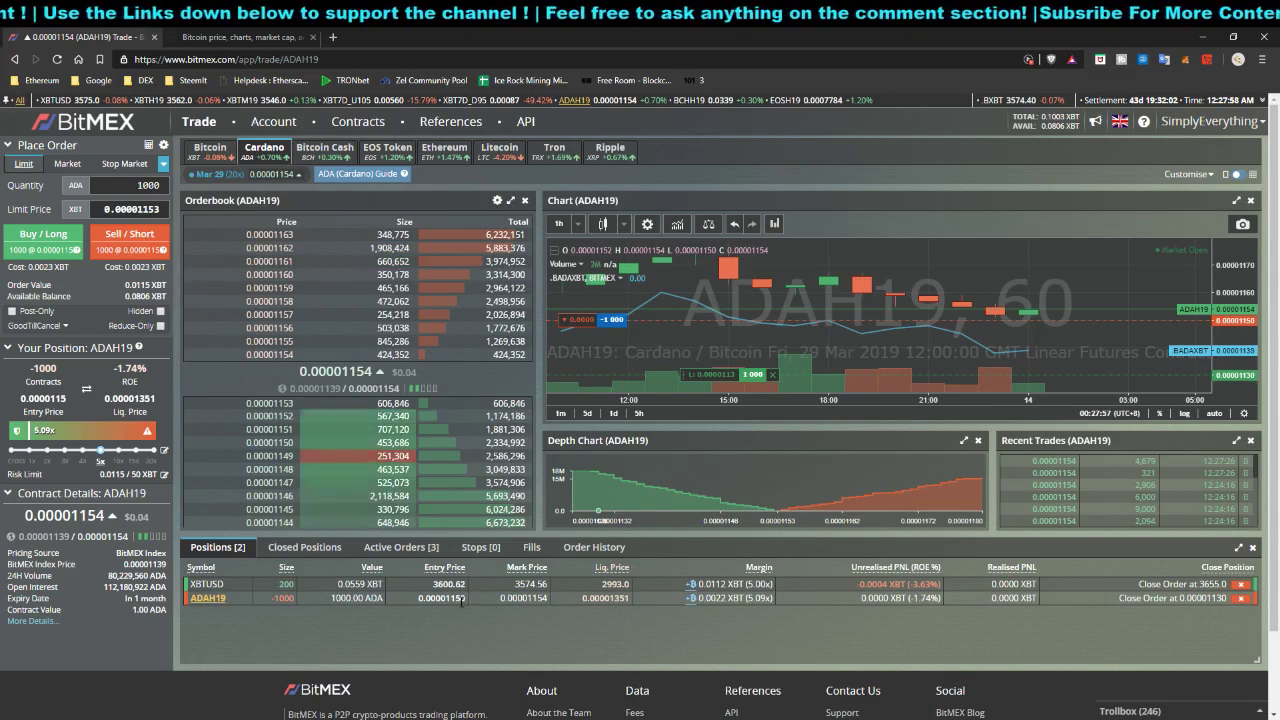
# Examine the ADAH19 price chart around the short position's entry and close order, and return to the XBTUSD market
pyautogui.scroll(-2, 851, 385)
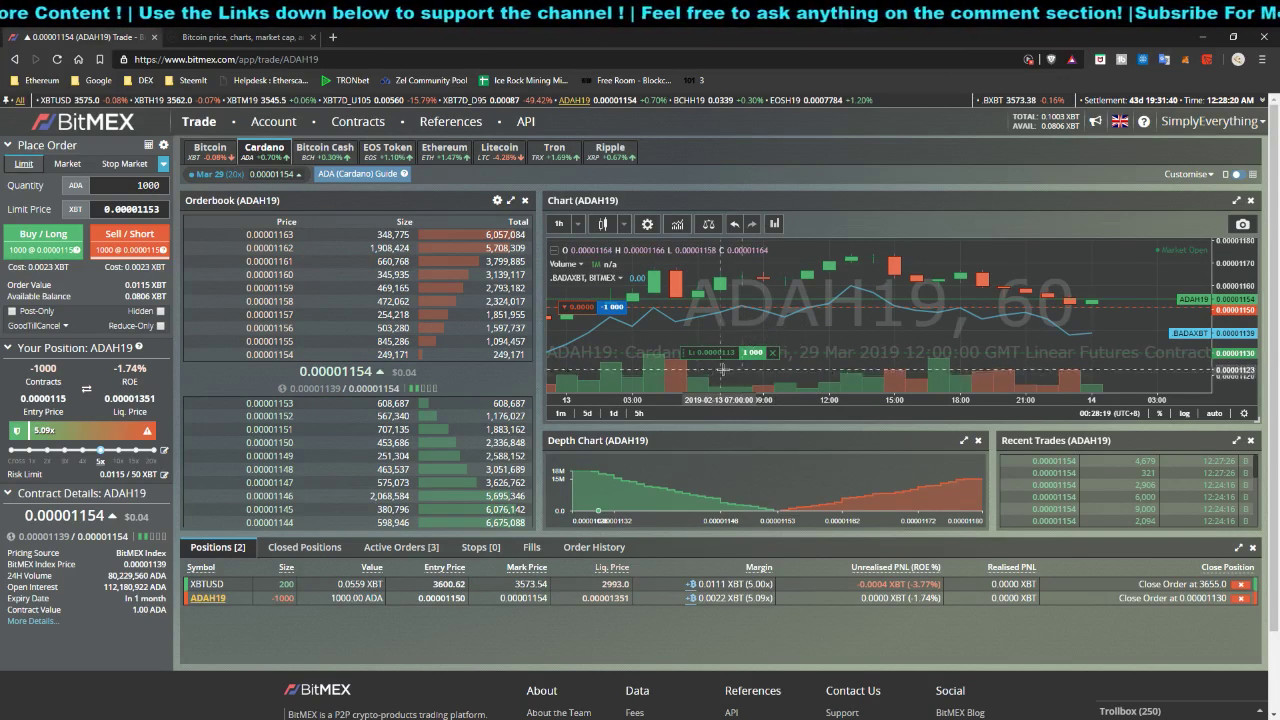
pyautogui.scroll(2, 724, 323)
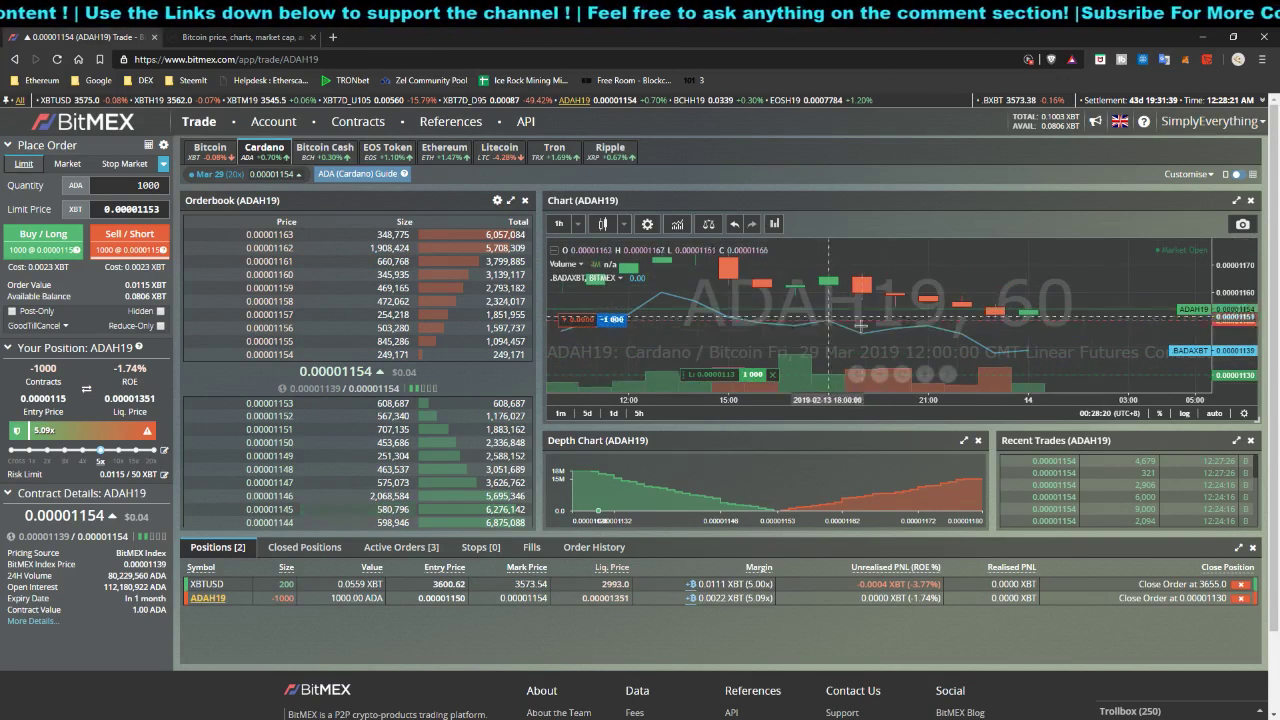
pyautogui.click(206, 150)
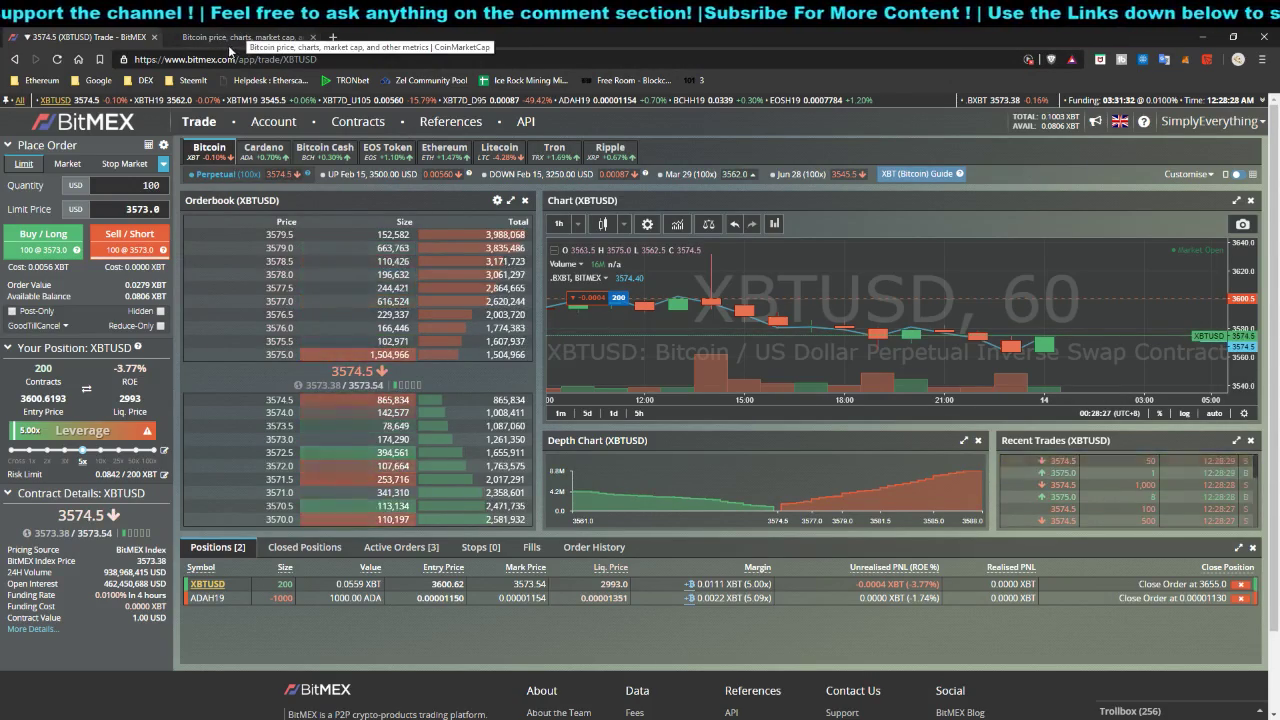
pyautogui.scroll(-2, 1086, 552)
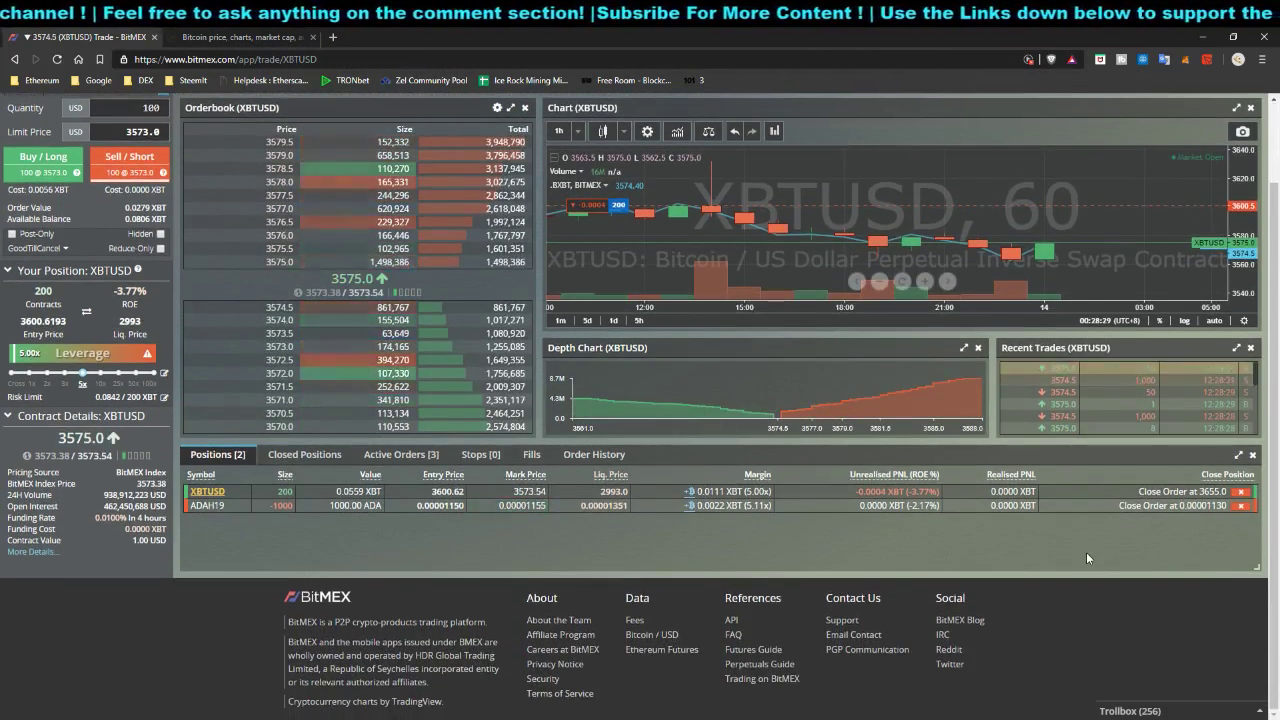
pyautogui.scroll(2, 1086, 552)
# Open the Account & Security settings, look through them, and go to the Affiliate Status page
pyautogui.moveTo(1210, 121)
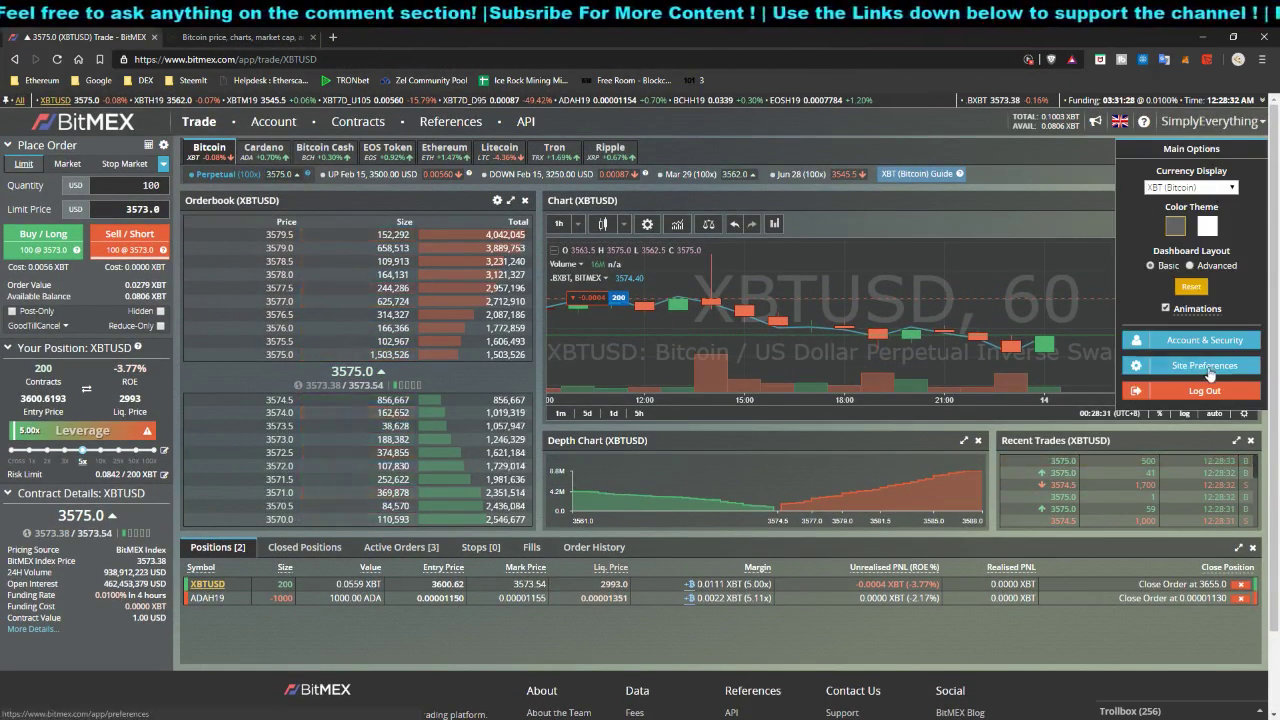
pyautogui.click(1190, 341)
pyautogui.scroll(-3, 68, 308)
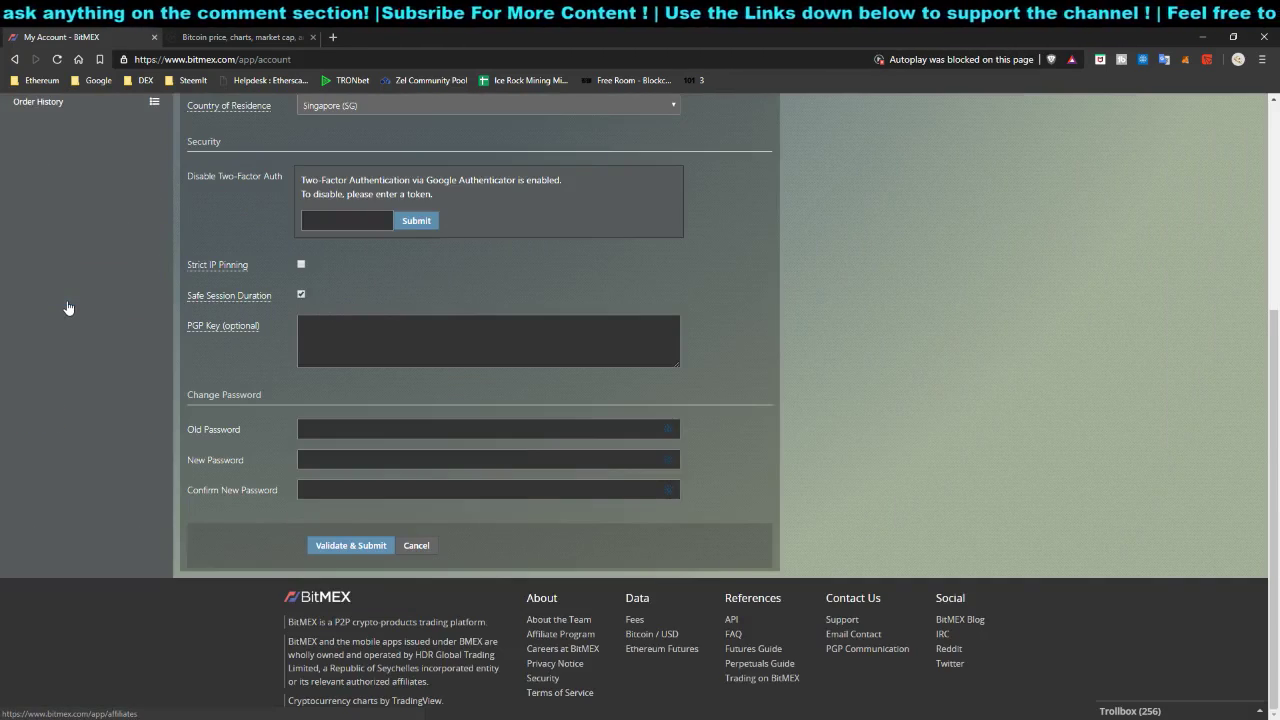
pyautogui.scroll(2, 74, 352)
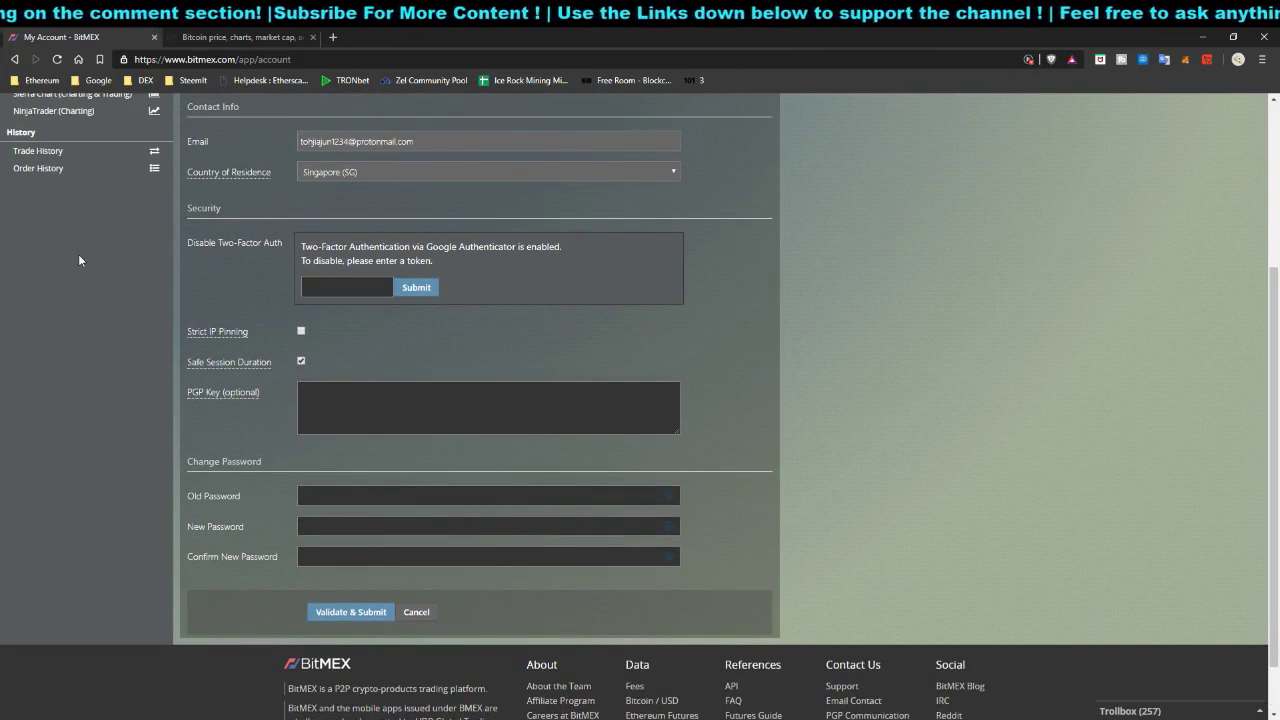
pyautogui.click(42, 169)
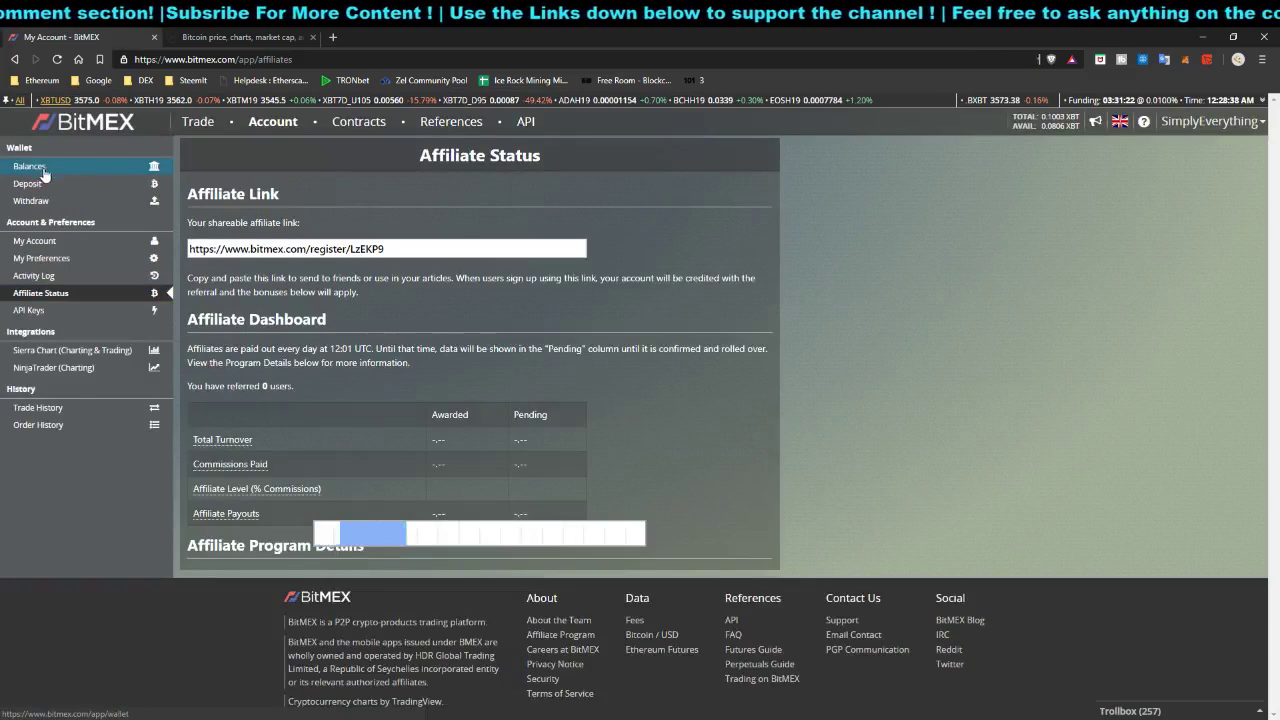
# Review the shareable affiliate link, affiliate dashboard, referred user benefits and affiliate payout structure
pyautogui.click(333, 248)
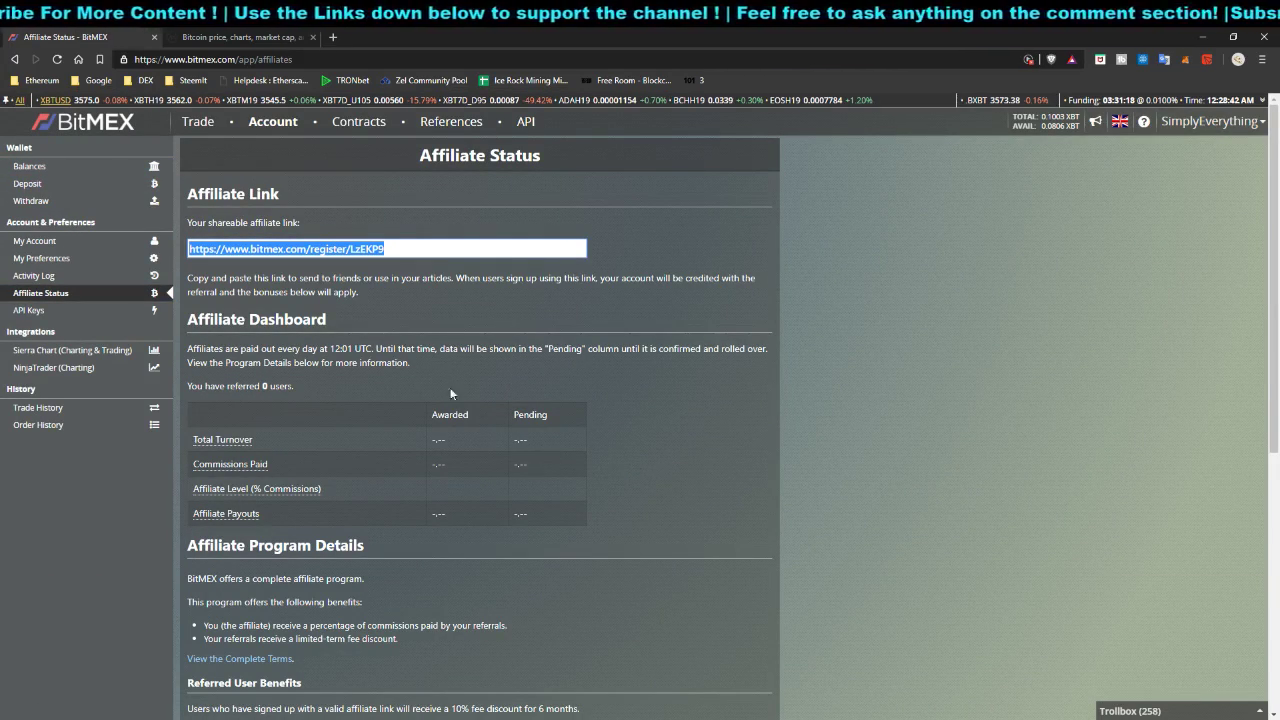
pyautogui.click(284, 344)
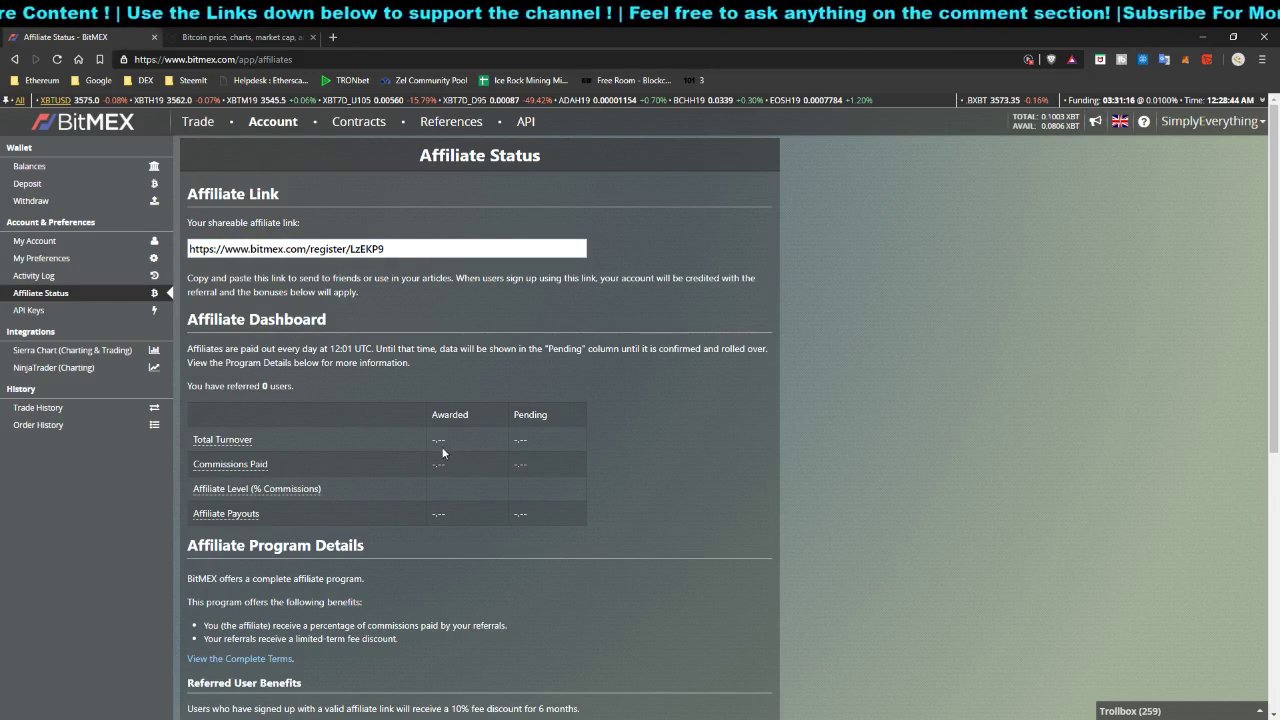
pyautogui.scroll(-3, 443, 453)
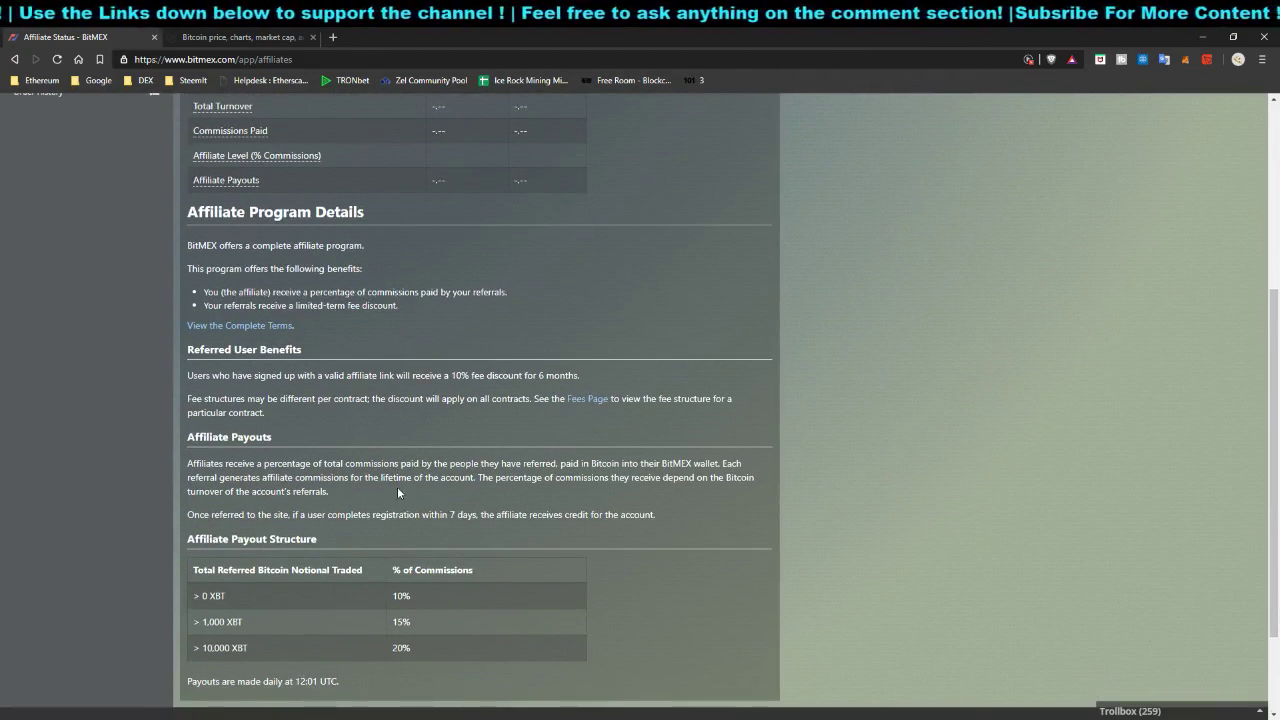
pyautogui.scroll(-1, 397, 491)
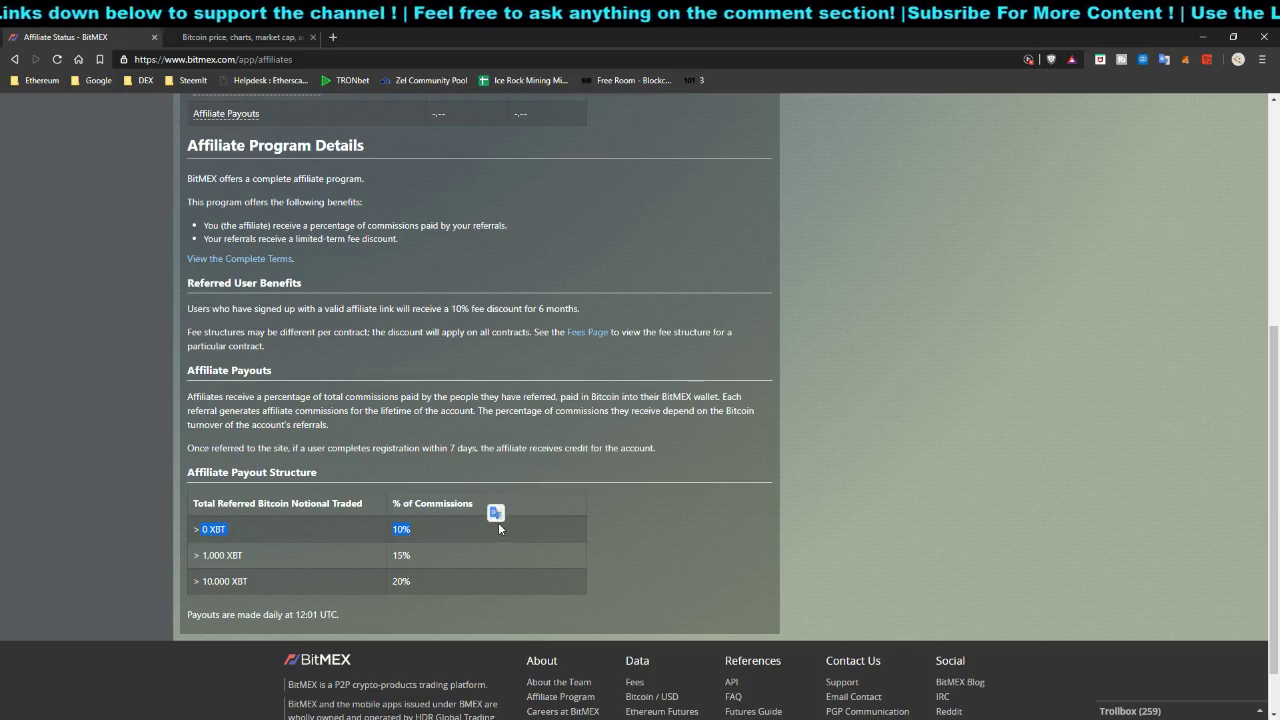
pyautogui.scroll(-1, 433, 556)
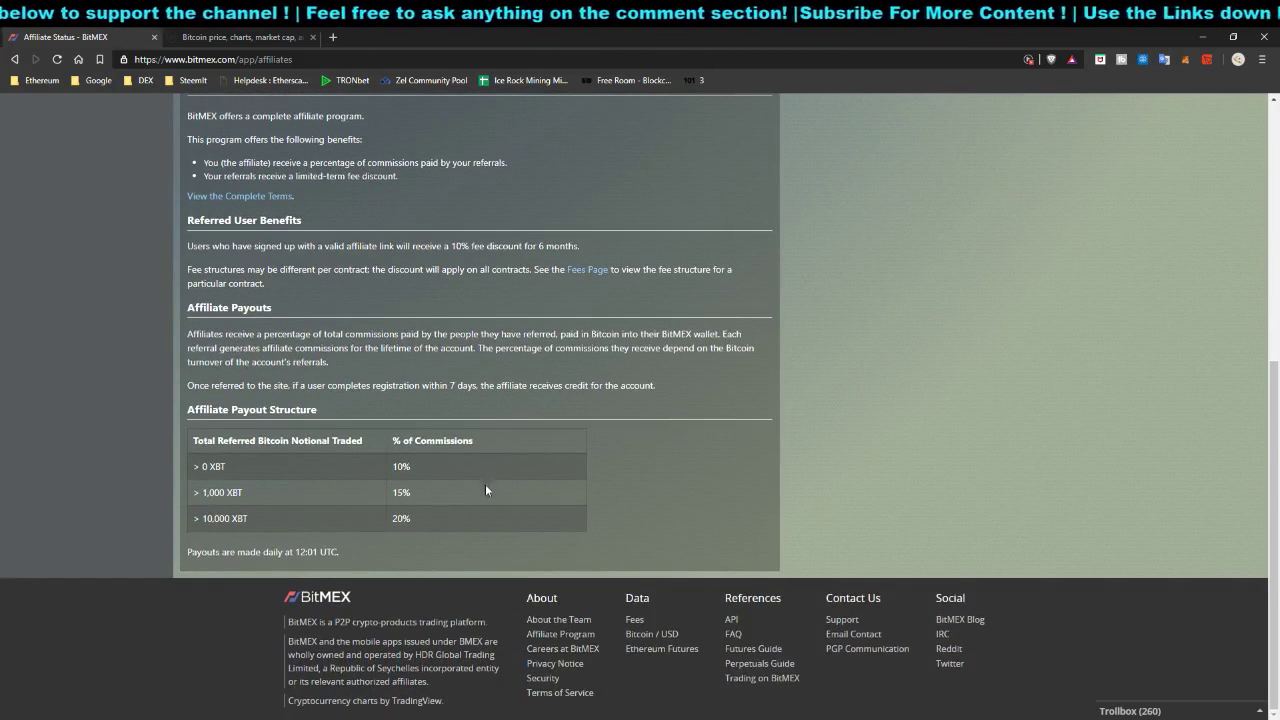
pyautogui.scroll(3, 460, 530)
pyautogui.scroll(1, 543, 500)
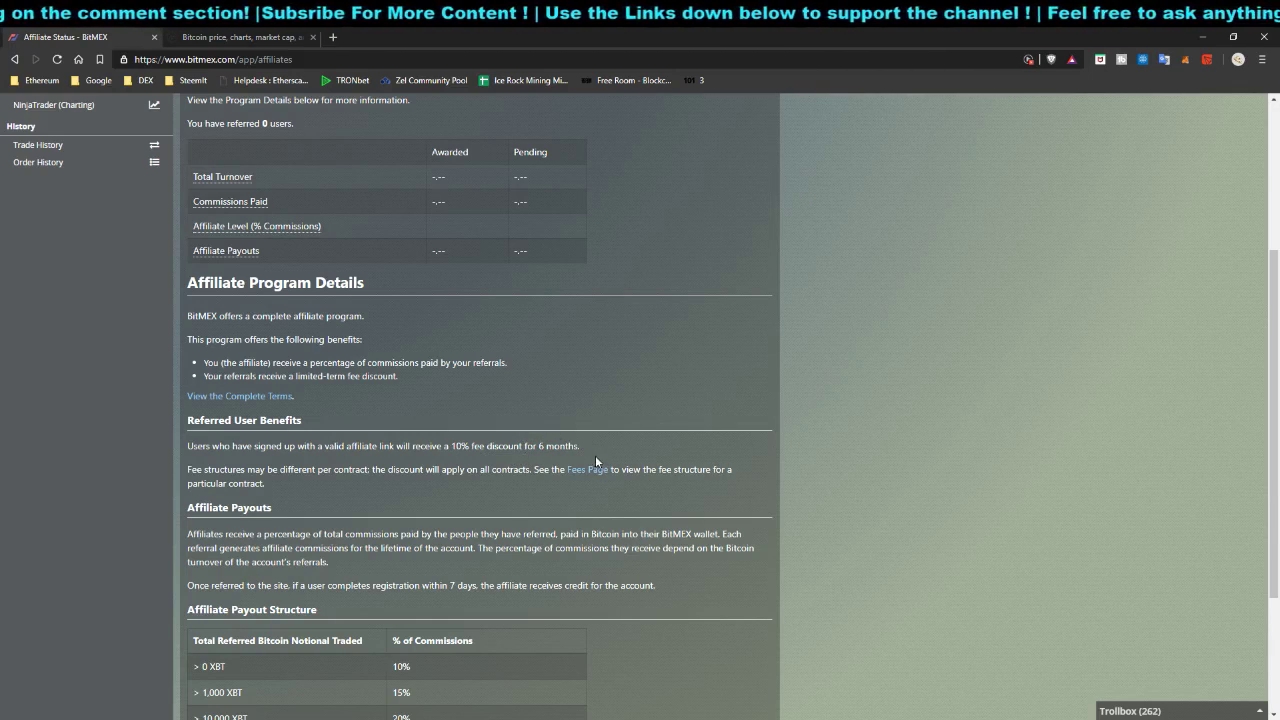
pyautogui.scroll(4, 444, 310)
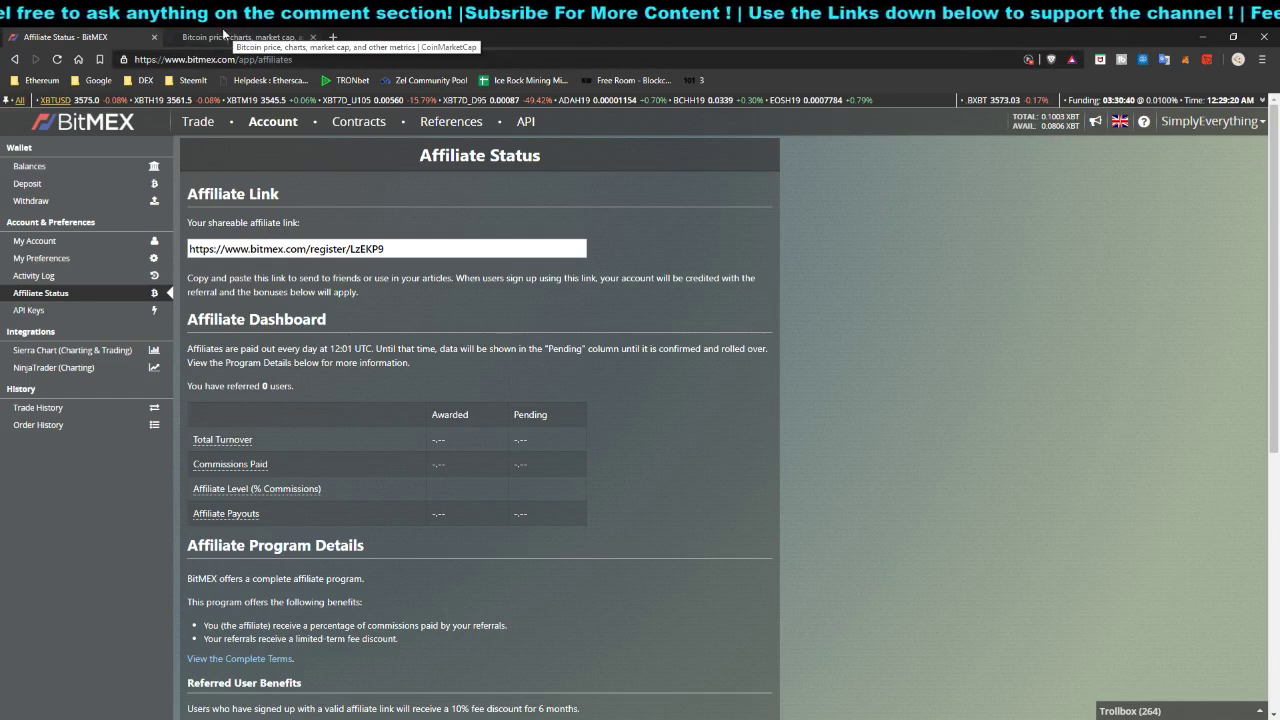
# Return to XBTUSD trading and compare Cross and 1x leverage for the open position, ending on 1x
pyautogui.click(62, 130)
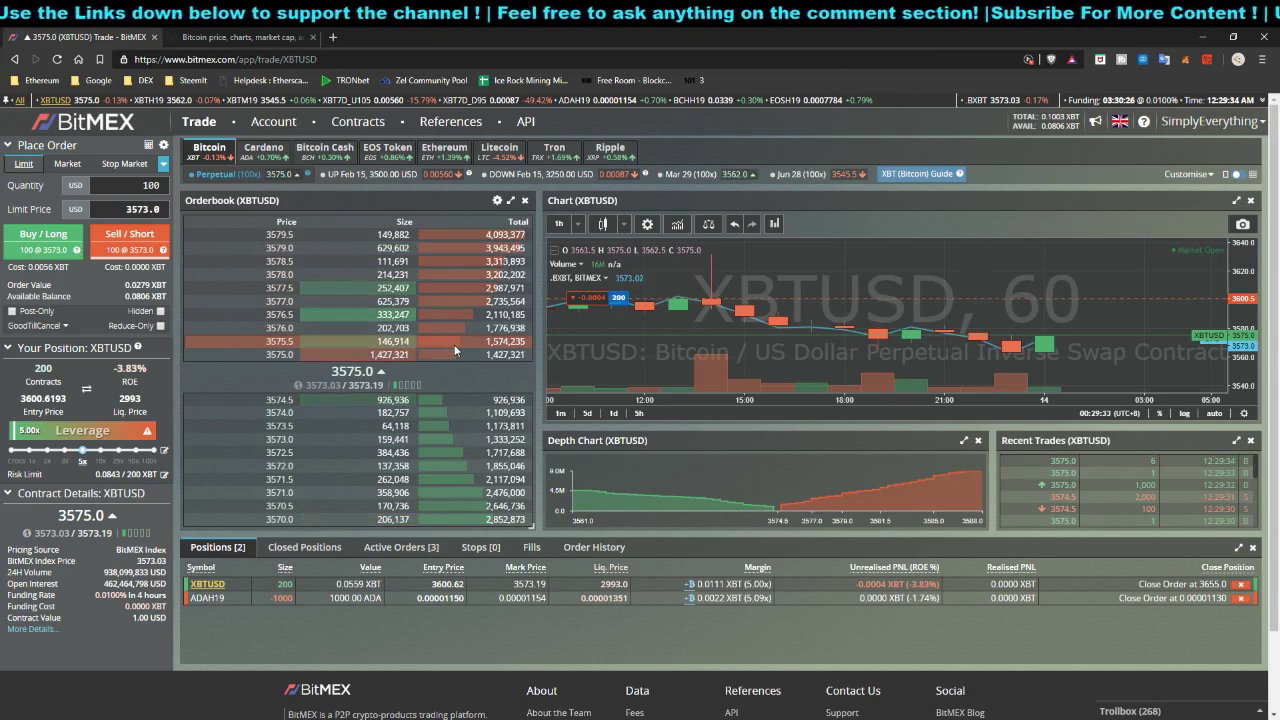
pyautogui.click(13, 450)
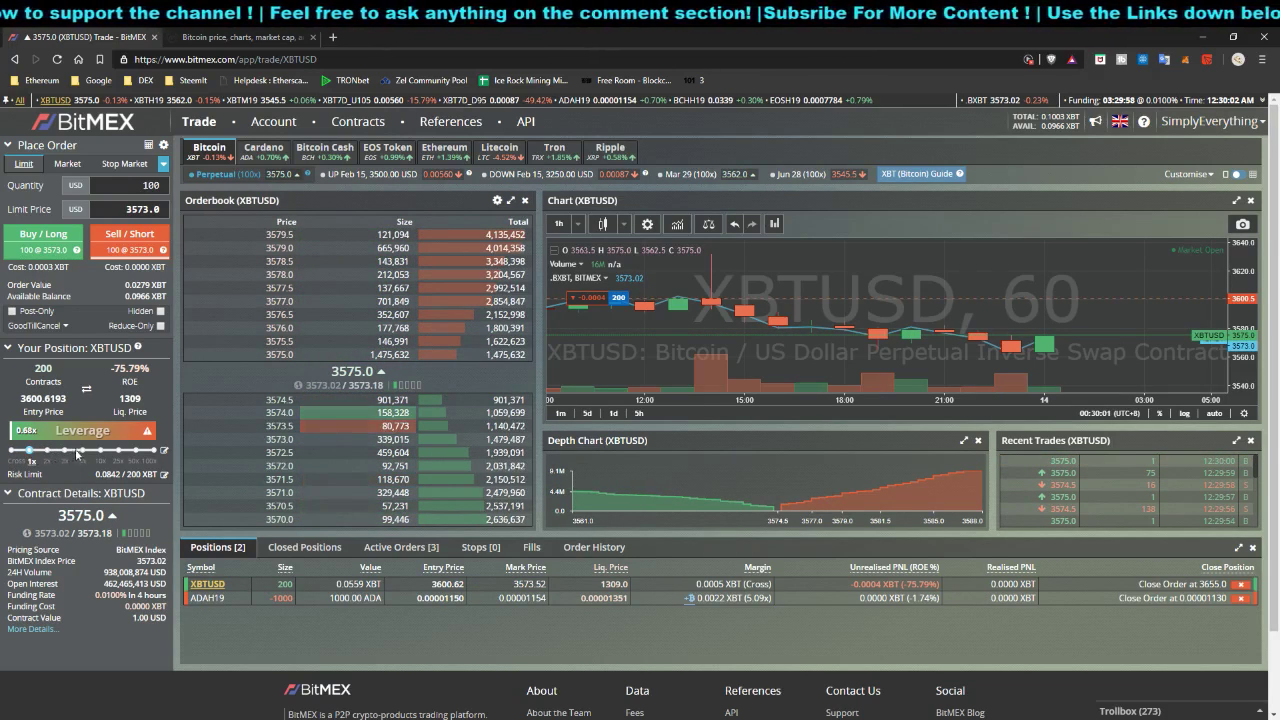
pyautogui.click(31, 452)
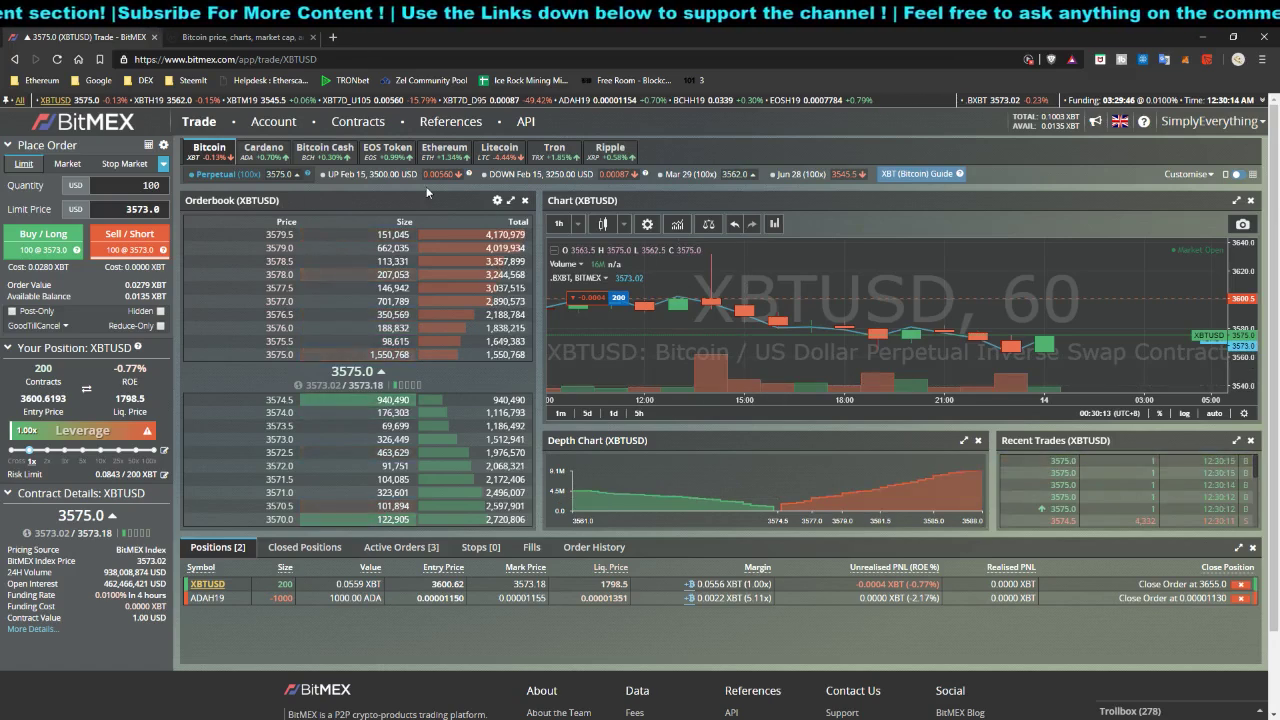
pyautogui.click(209, 35)
pyautogui.click(82, 35)
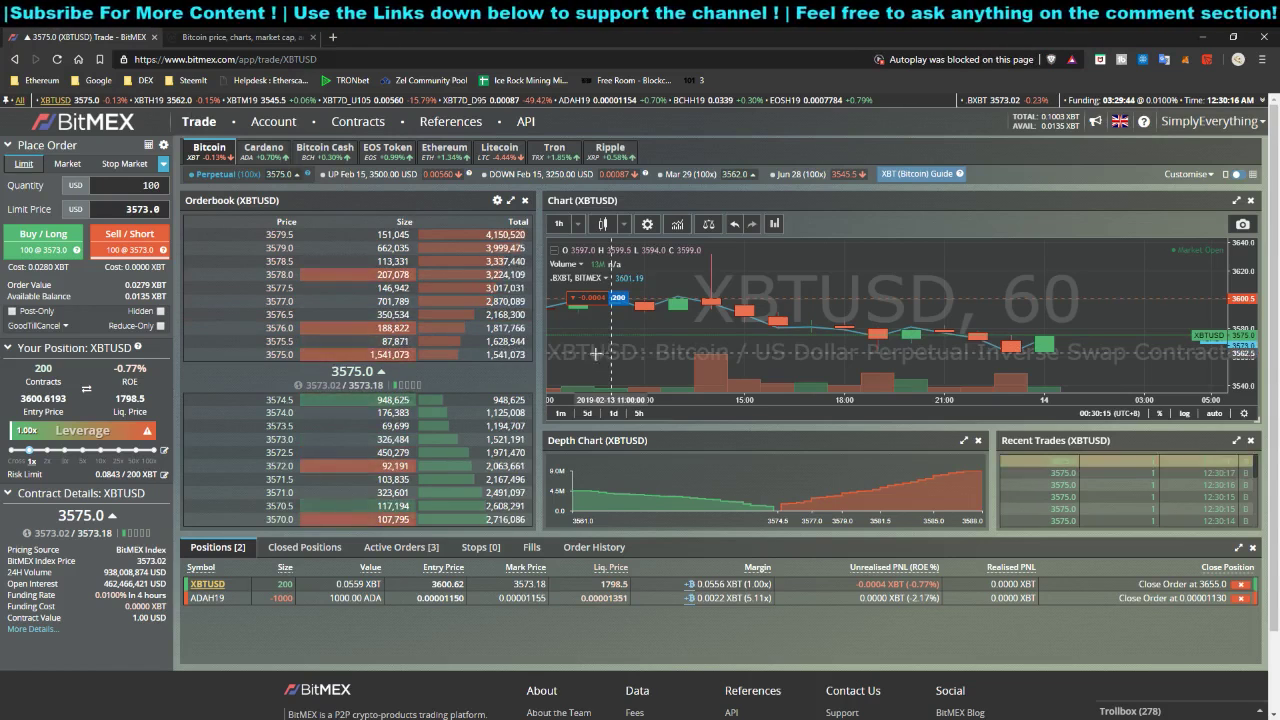